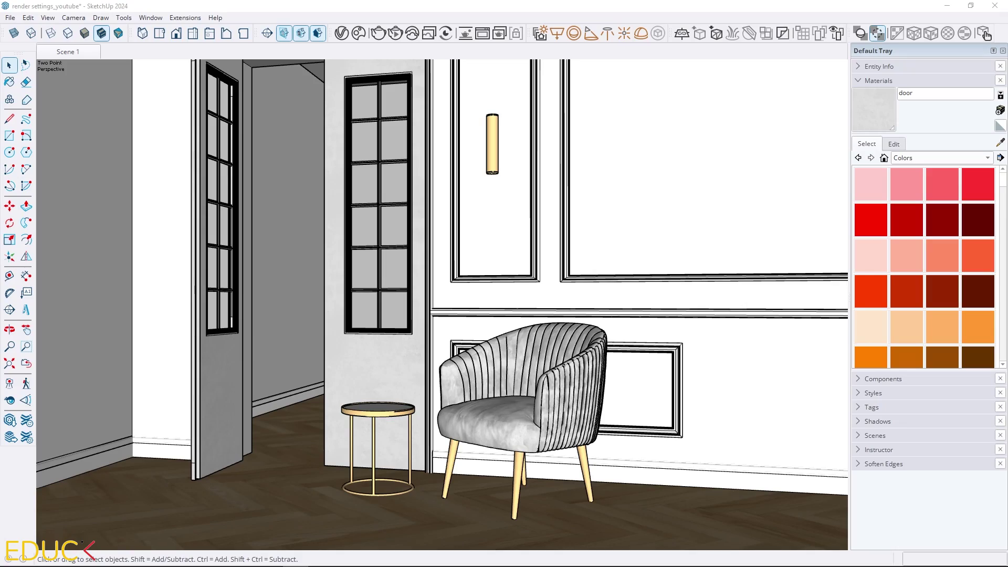
Inspect the vray_velvet material, opening the texture used in its Bump map.
click(341, 35)
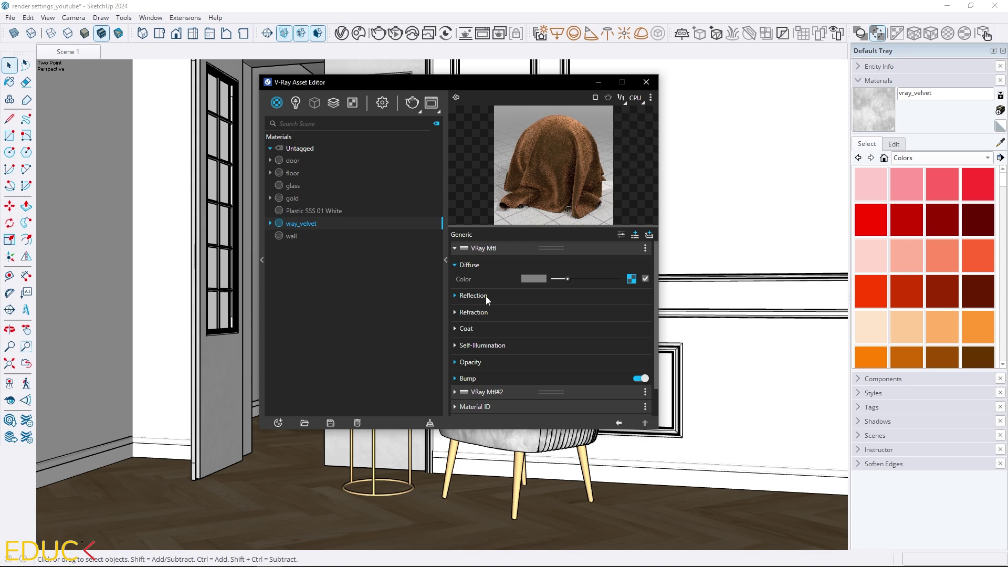
click(486, 297)
click(477, 379)
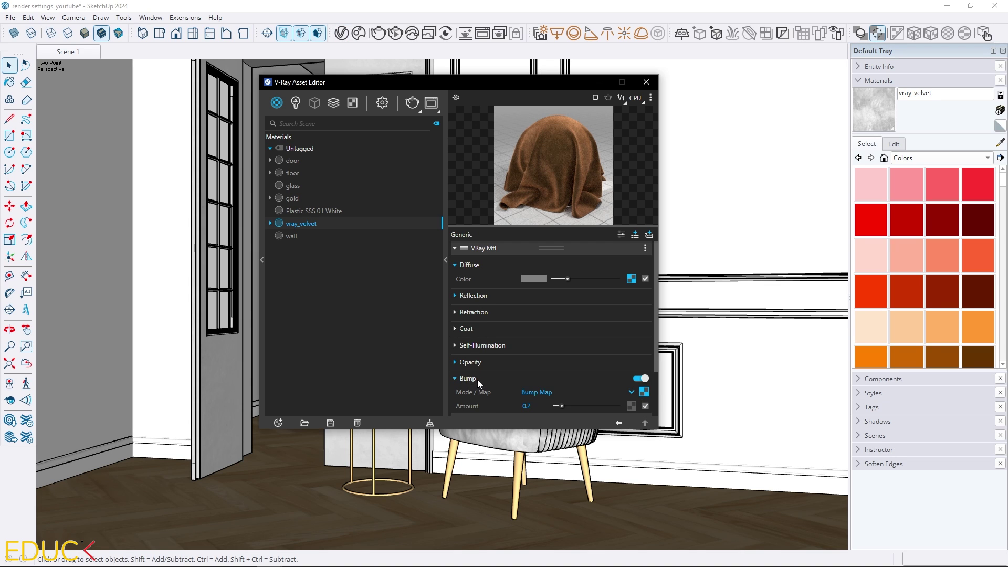
click(644, 392)
click(619, 424)
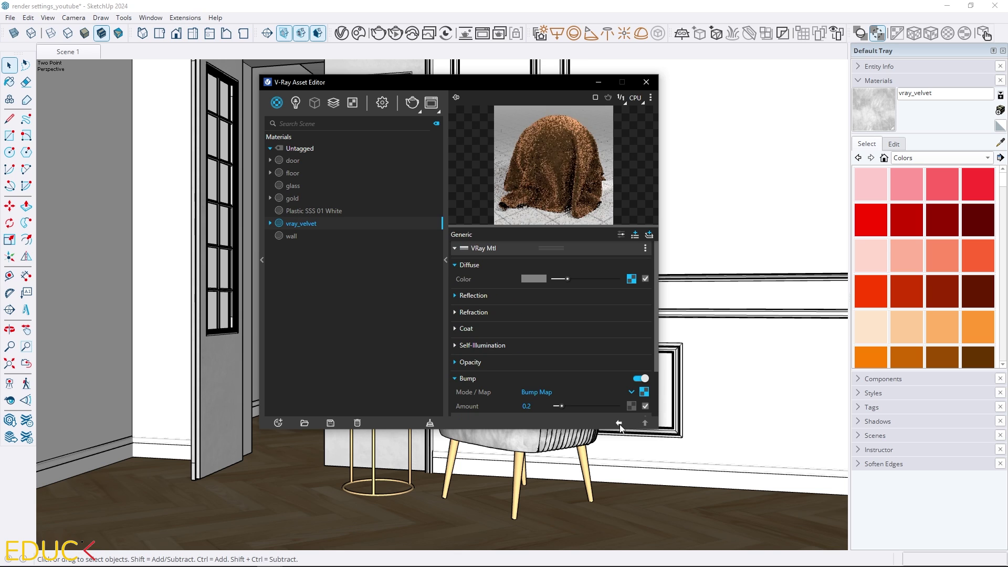
Check the gold material's Reflection settings, then list the scene's lights.
click(290, 199)
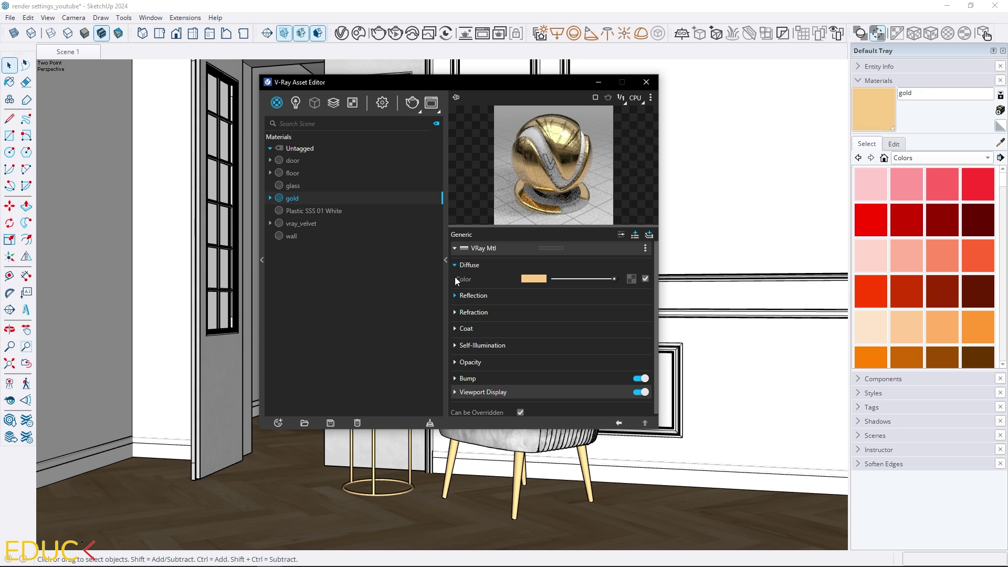
click(482, 296)
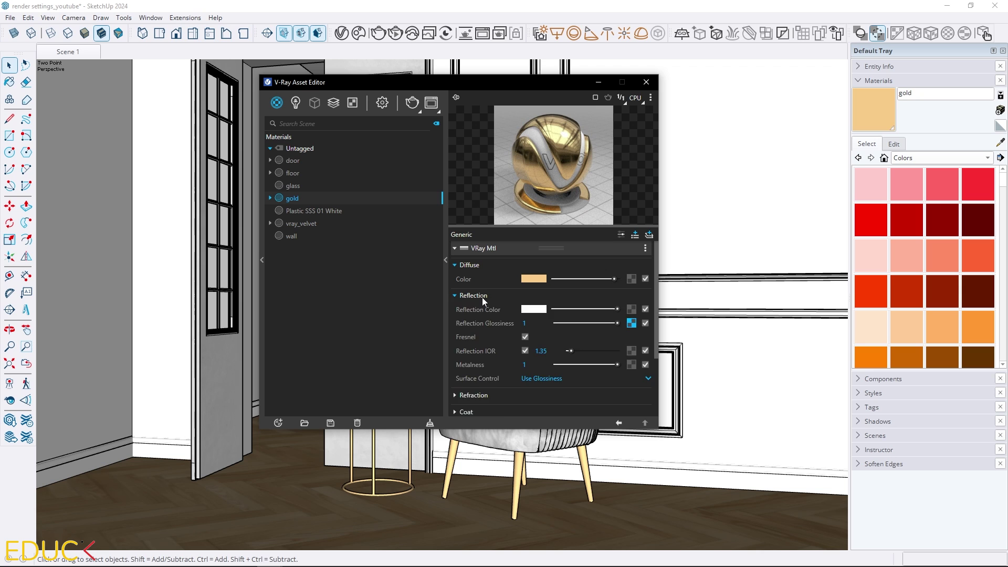
click(482, 296)
click(295, 104)
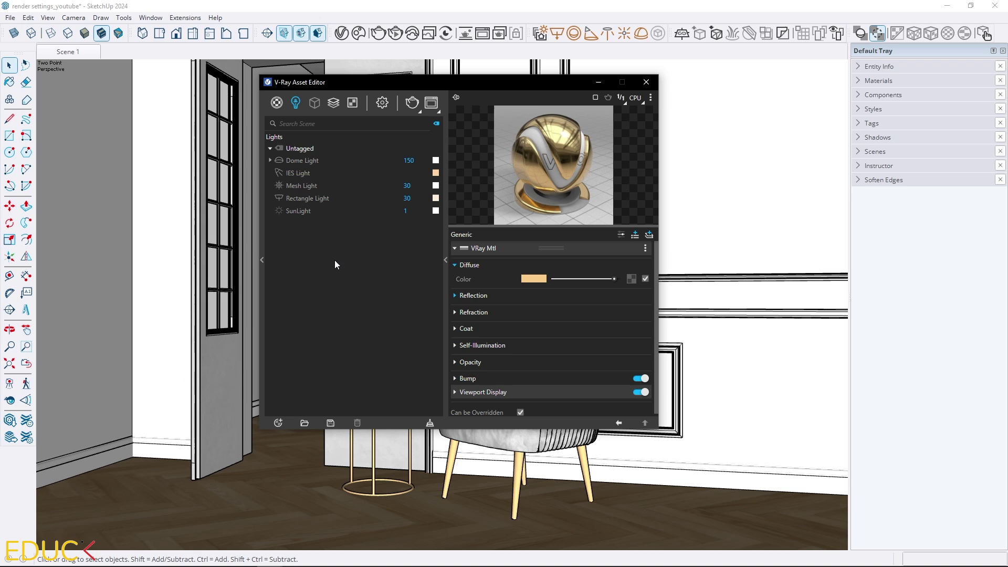
Switch the render engine from CPU to GPU and select the NVIDIA GeForce card as the device.
click(382, 104)
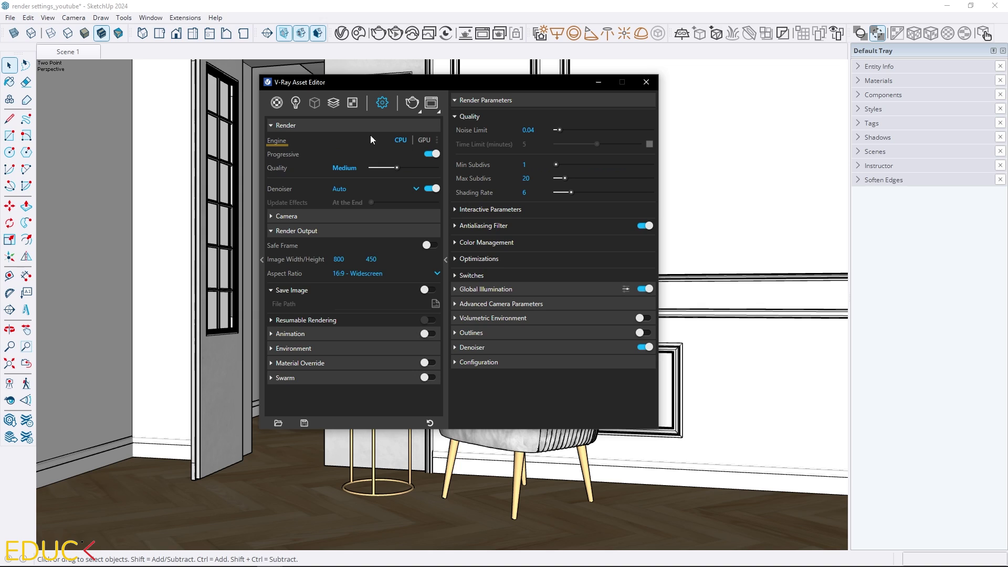
click(423, 140)
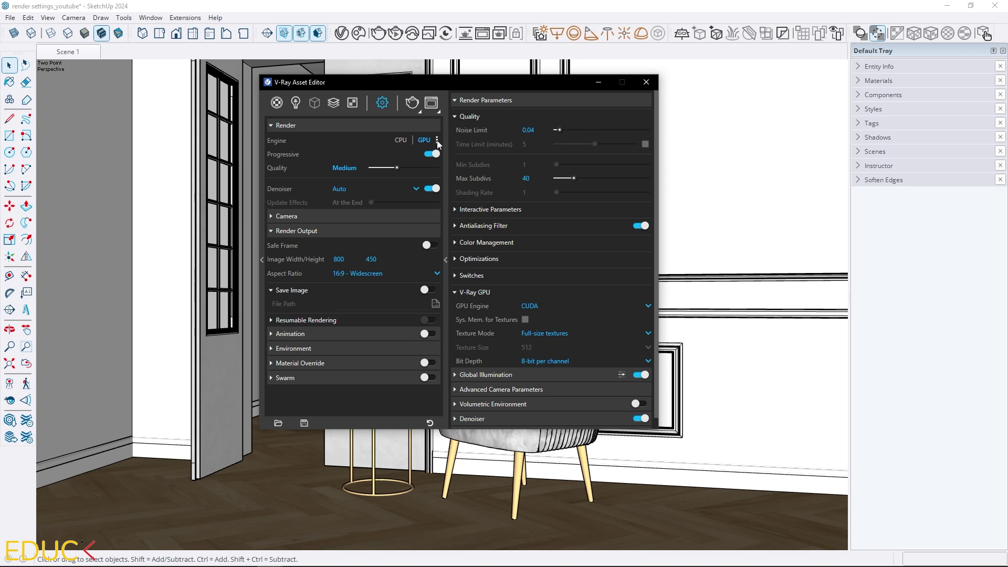
click(437, 140)
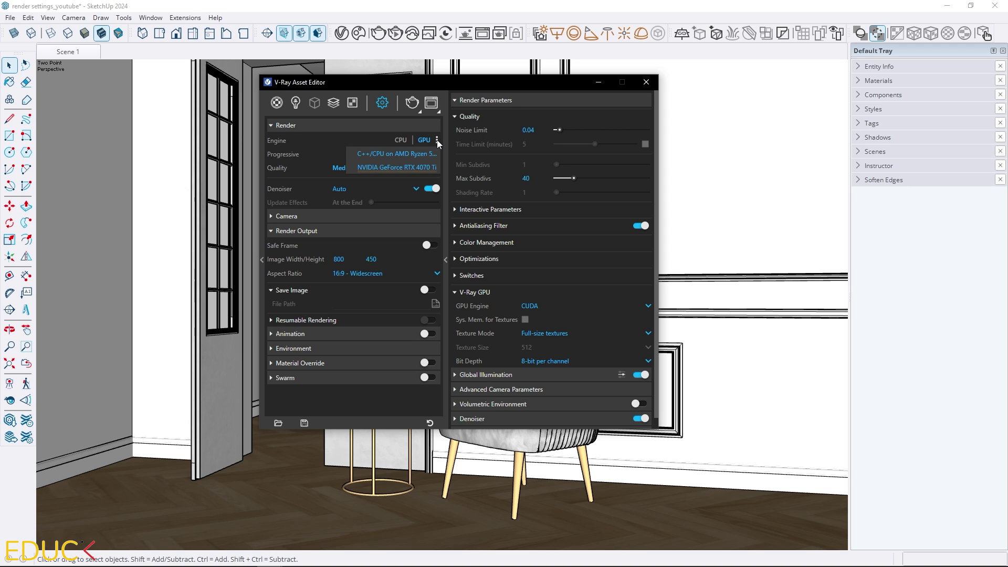
click(424, 168)
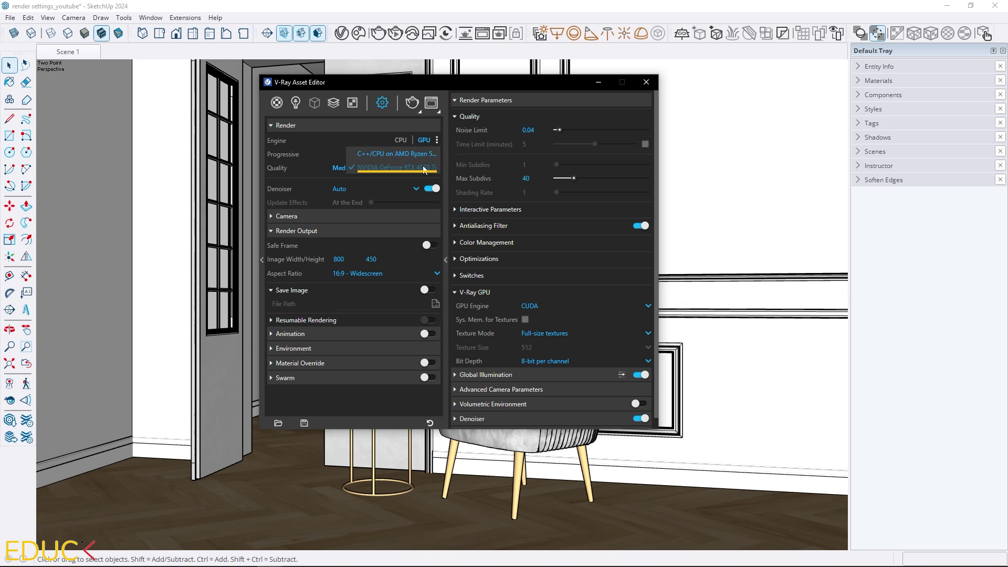
click(351, 140)
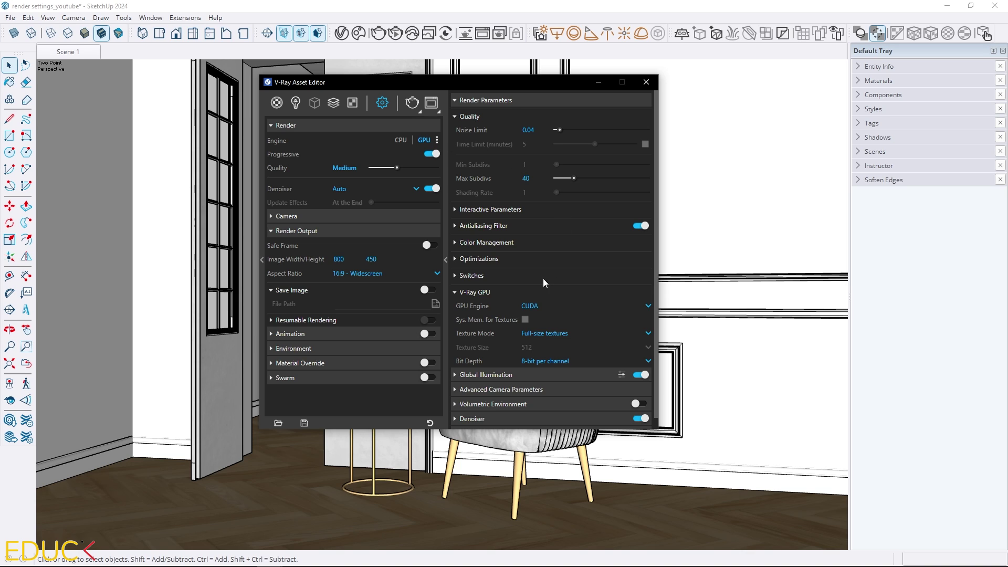
In the V-Ray GPU rollout, compare the CUDA and RTX engines and set it to RTX.
click(536, 293)
click(535, 293)
click(560, 307)
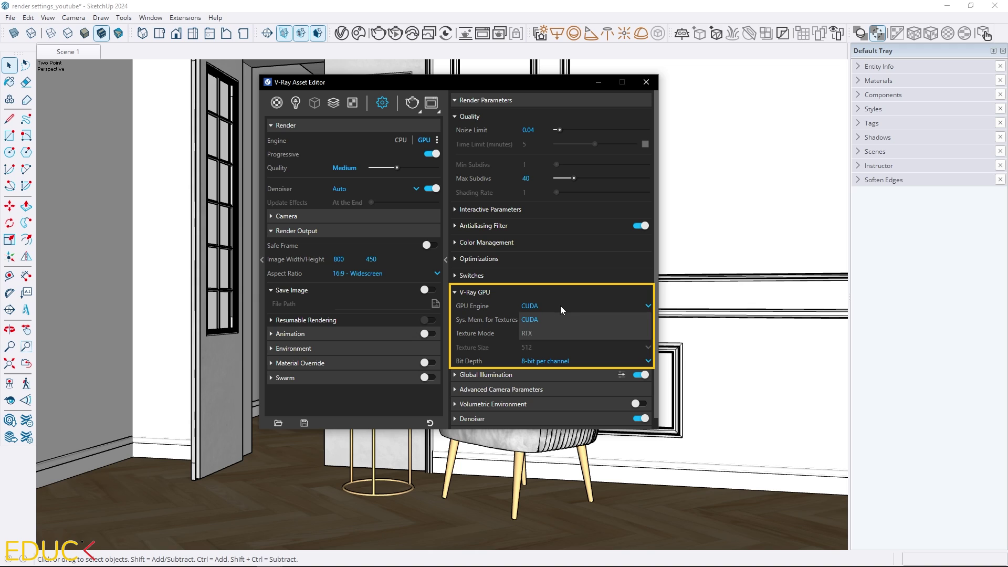
click(559, 333)
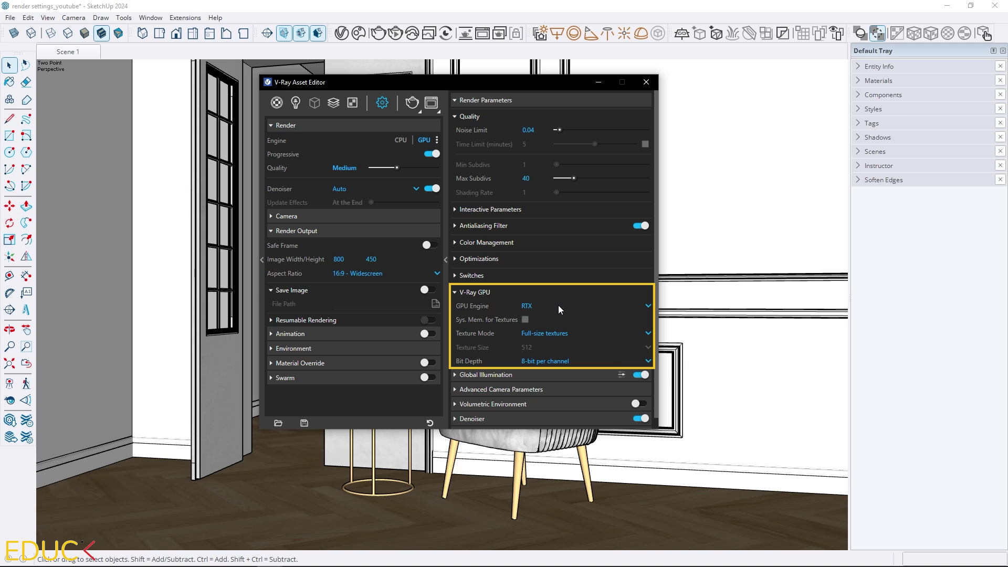
click(558, 305)
click(556, 319)
click(556, 306)
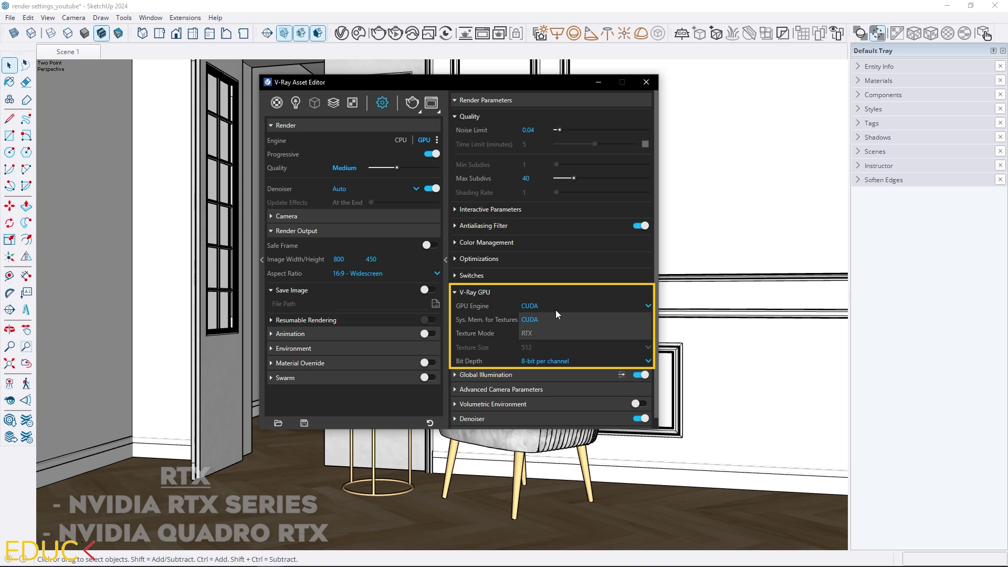
click(556, 333)
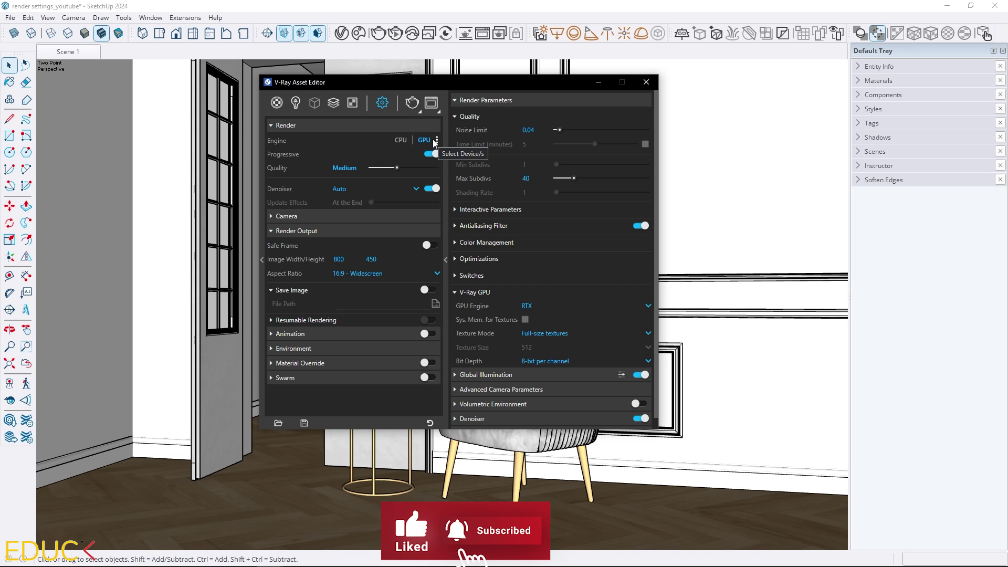
Toggle the engine to CPU and back to GPU, then reselect RTX as the GPU engine.
click(401, 140)
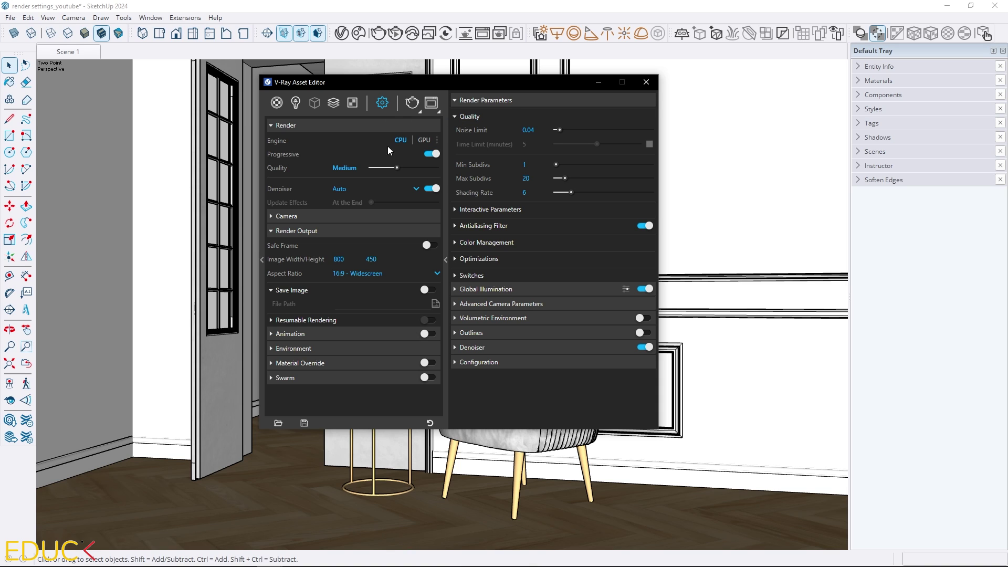
click(422, 140)
click(546, 306)
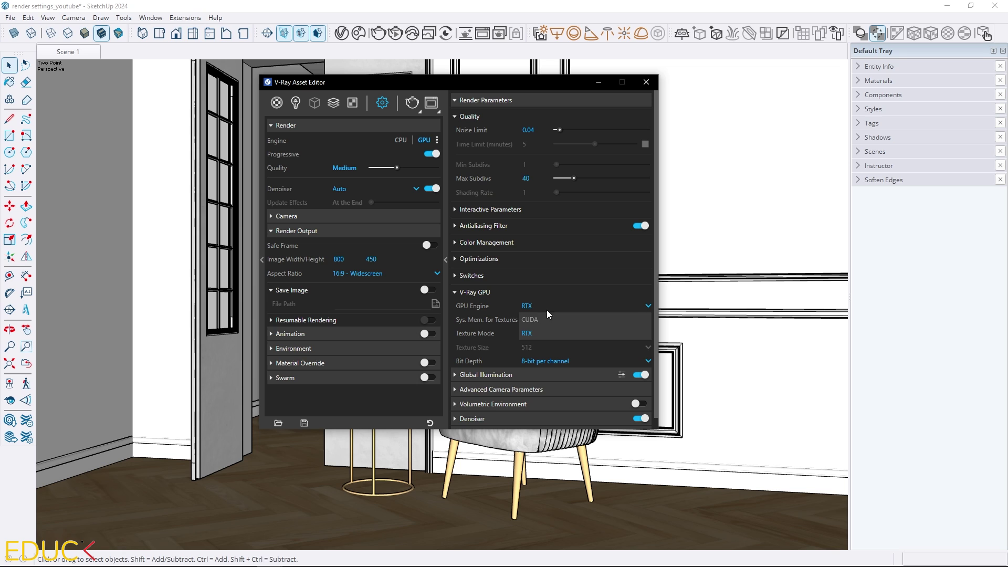
click(547, 319)
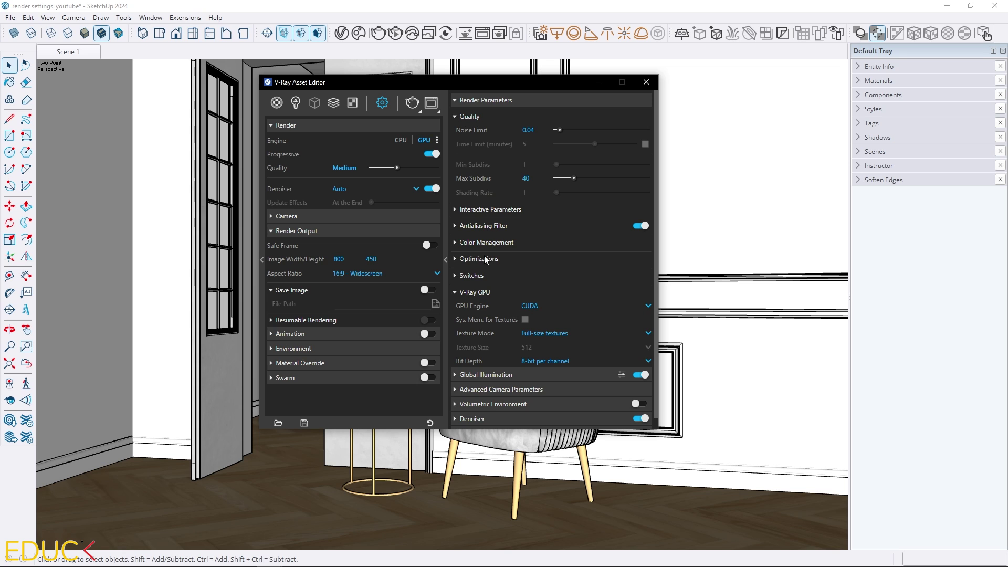
click(538, 305)
click(536, 332)
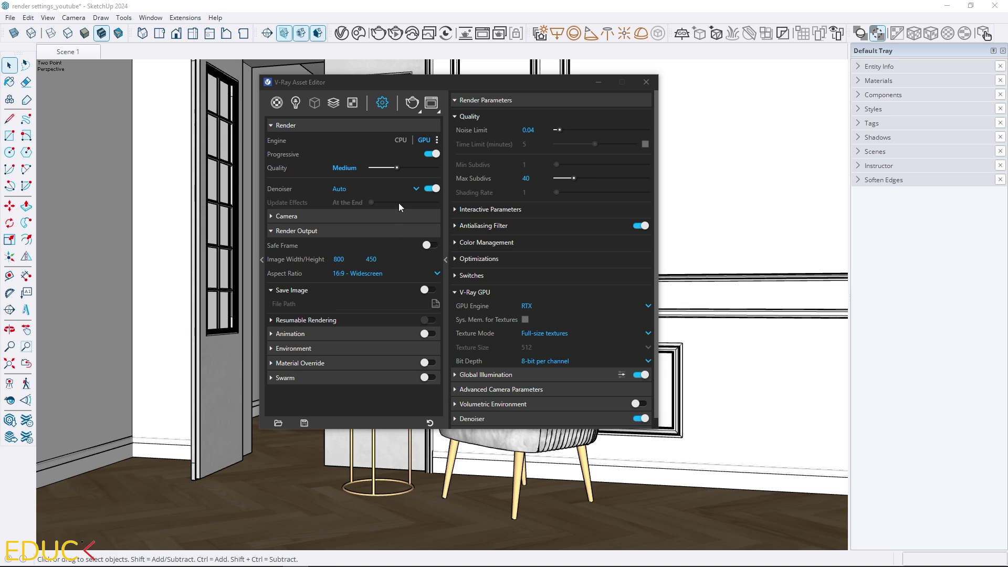
Bring the Asset Editor forward and move the armchair lower in the room.
click(421, 113)
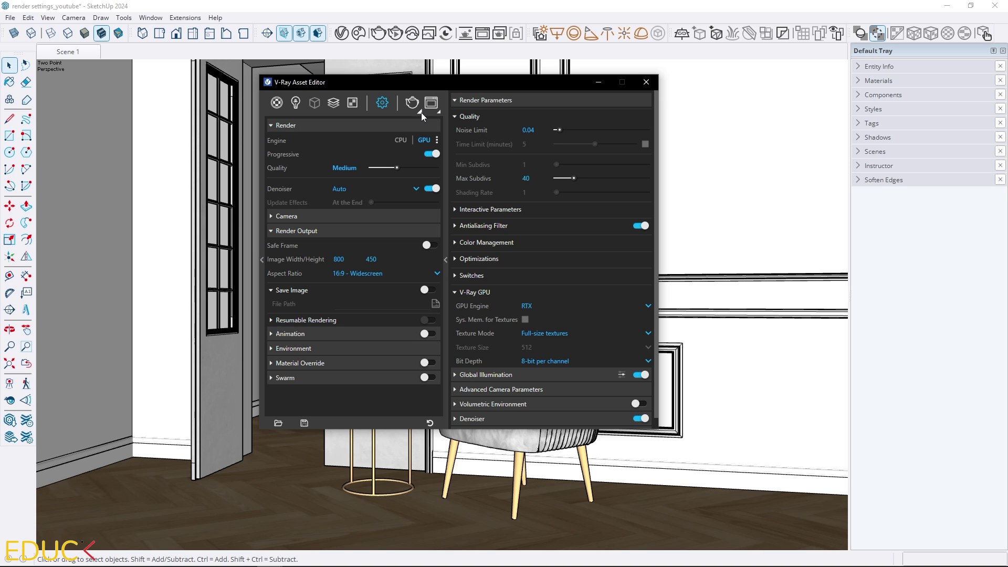
click(421, 112)
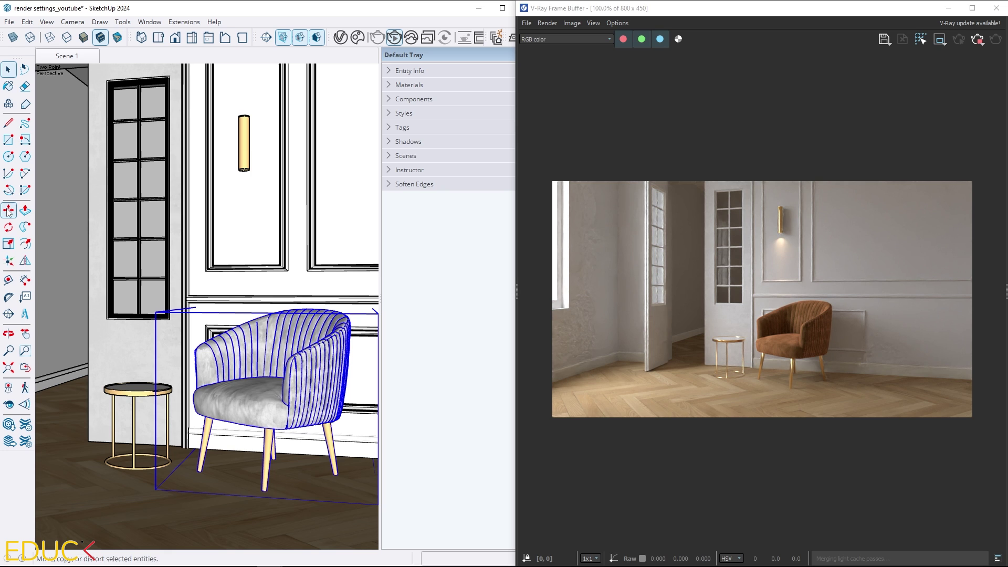
key(m)
click(250, 241)
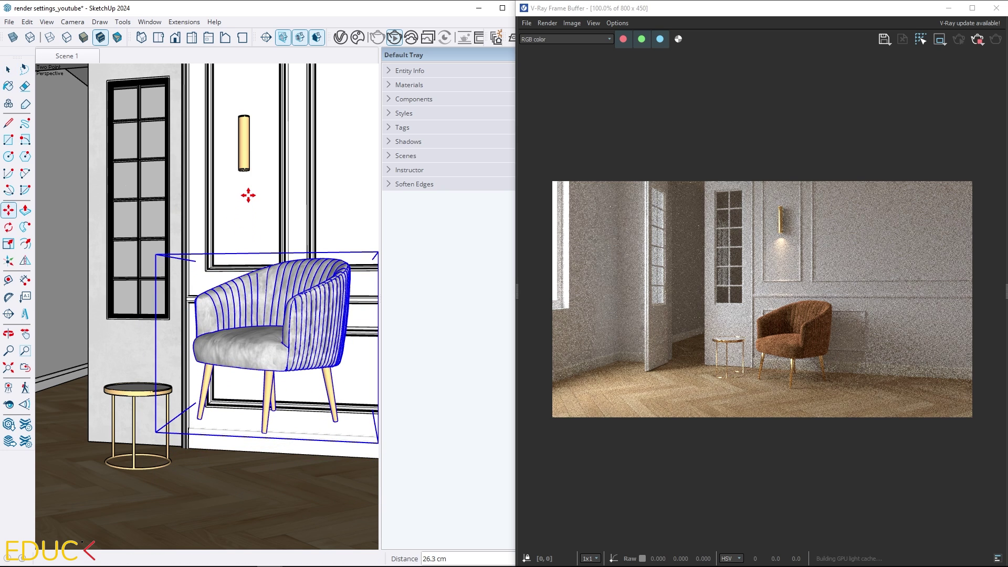
click(246, 242)
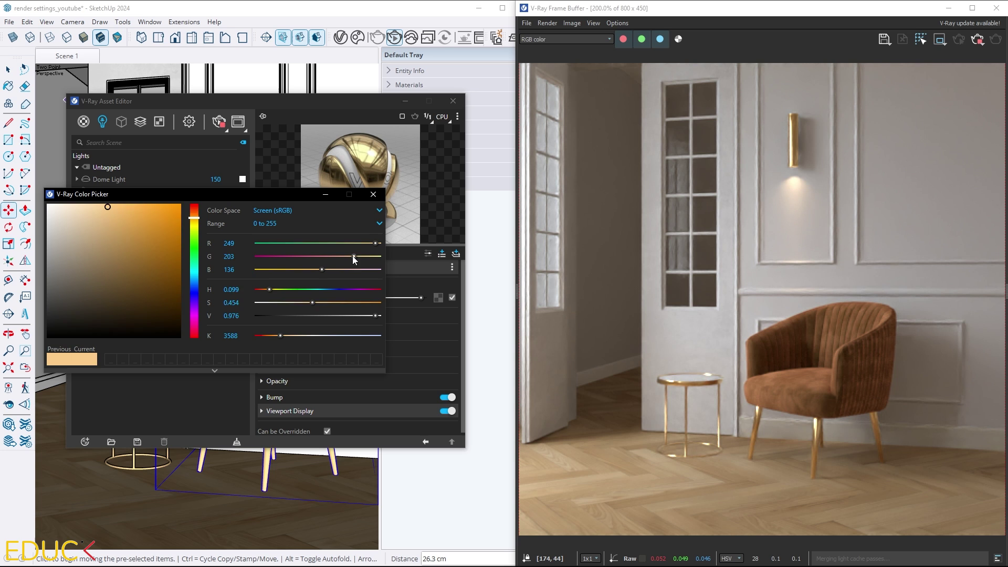
Set the table and chair-leg material's green value to 203 so it turns gold.
drag(353, 256, 293, 257)
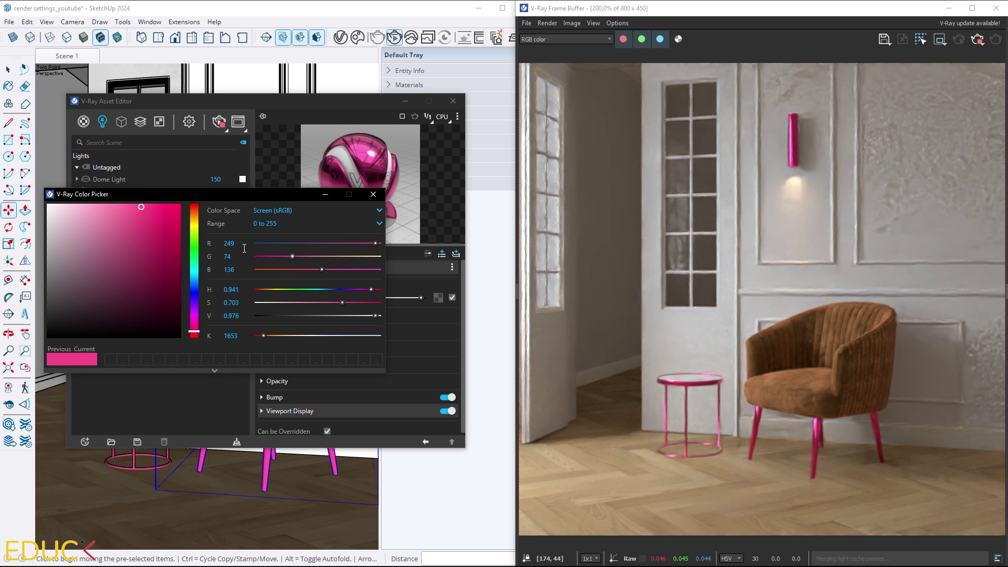
double_click(227, 243)
double_click(233, 256)
text(203)
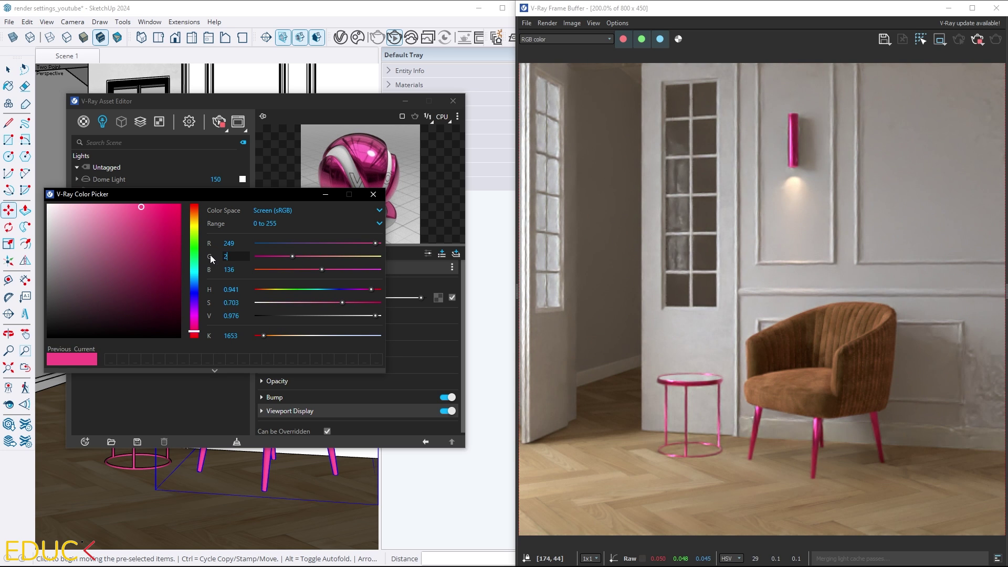
key(Tab)
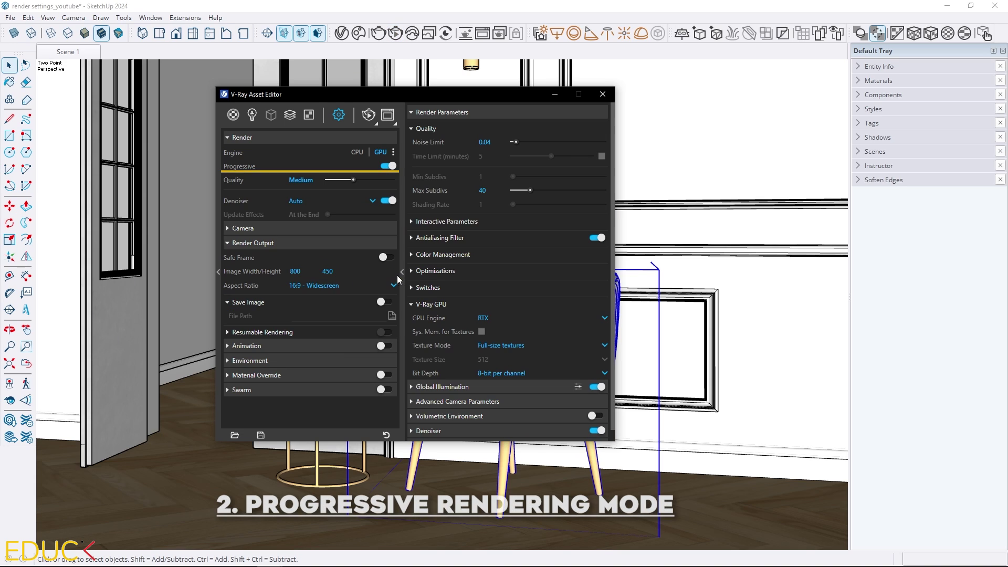
Choose the Interactive render mode, then turn Progressive off for Bucket rendering.
click(377, 125)
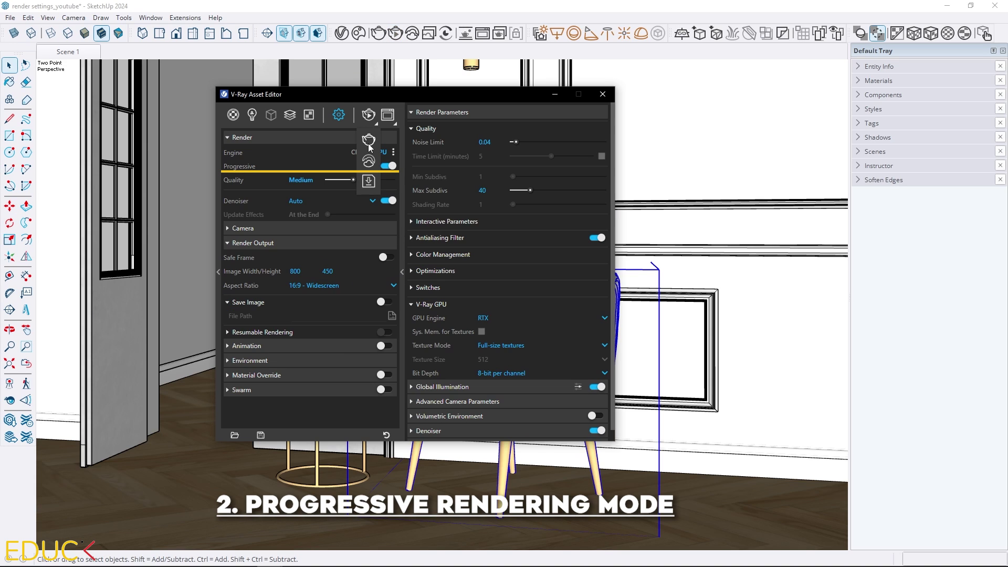
click(370, 140)
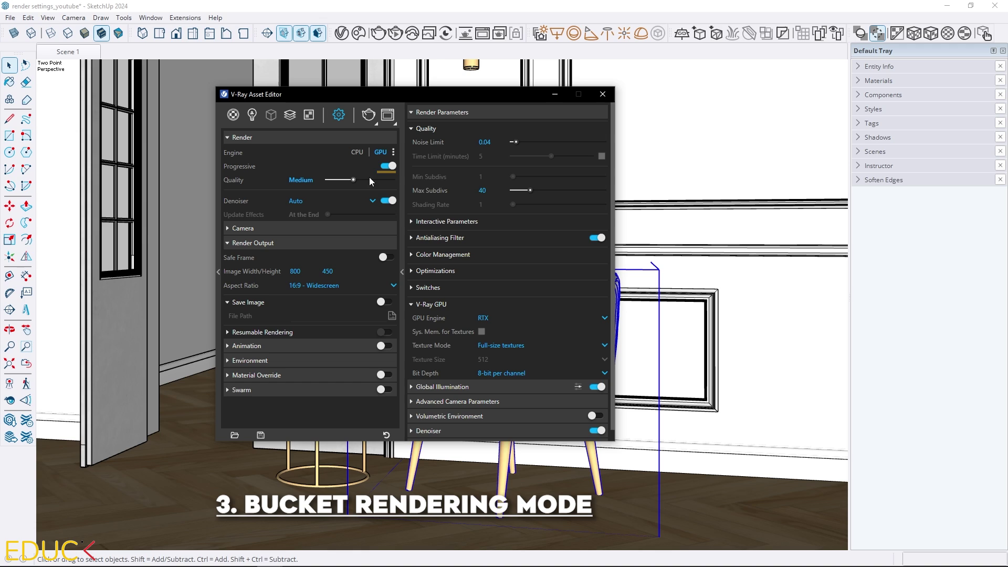
click(390, 167)
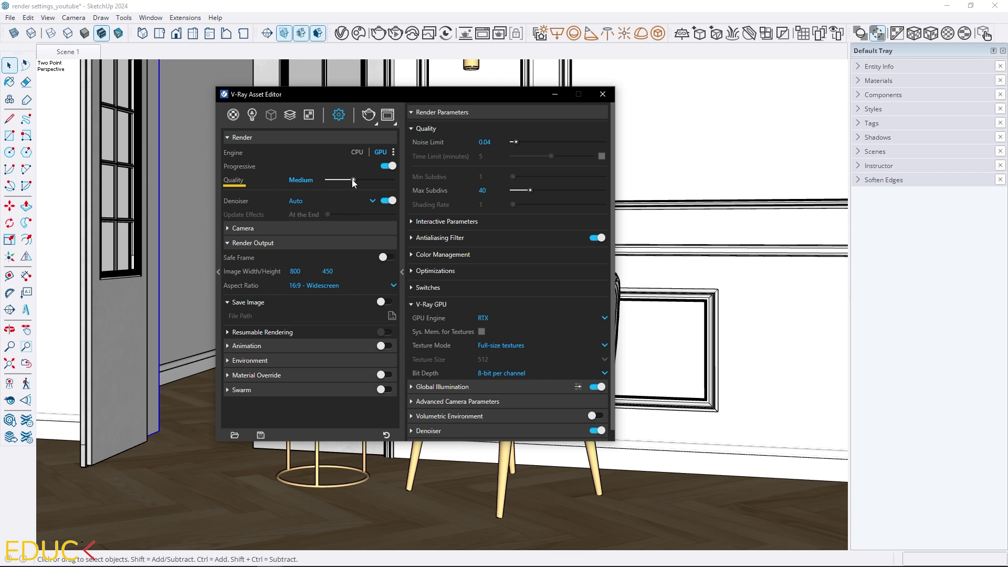
drag(353, 180, 404, 181)
drag(404, 181, 348, 182)
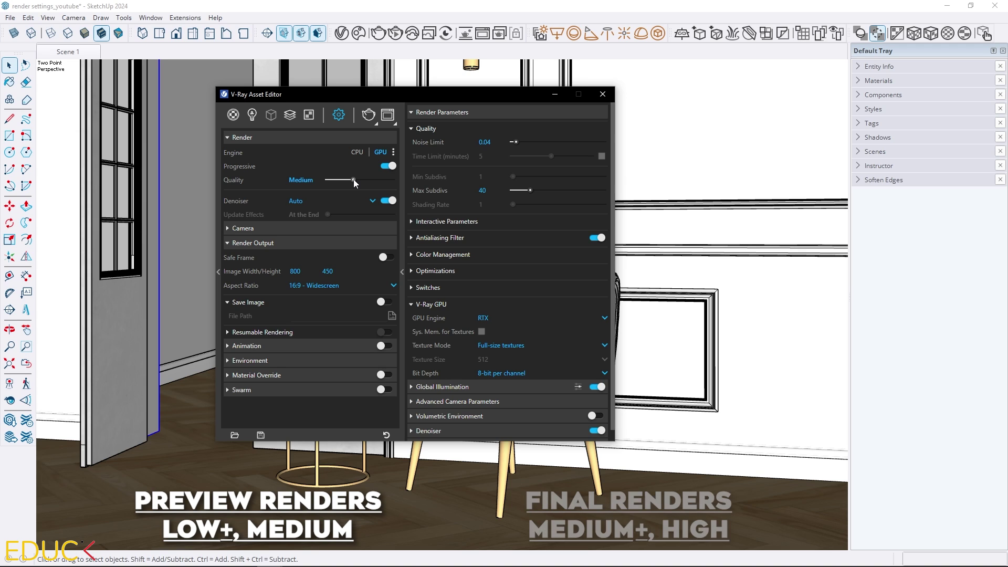
drag(354, 181, 395, 180)
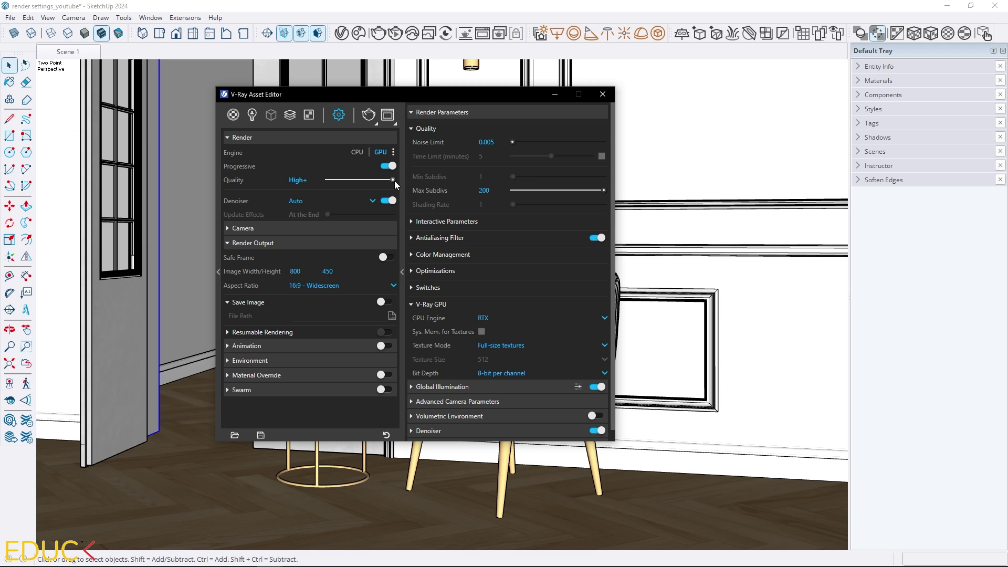
drag(395, 181, 382, 181)
drag(380, 180, 354, 180)
Try the V-Ray denoiser, then set the denoiser back to Auto.
click(343, 203)
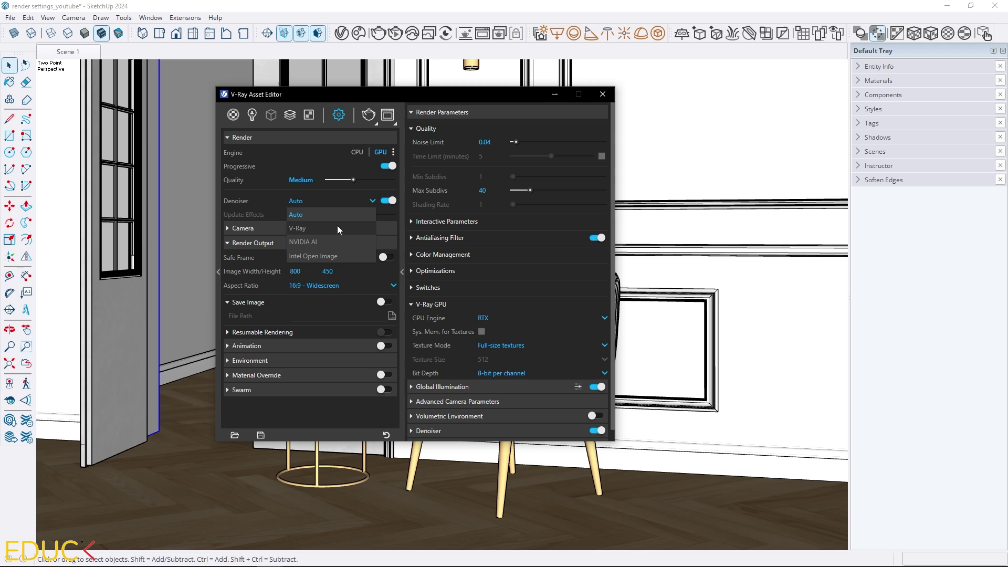
click(337, 228)
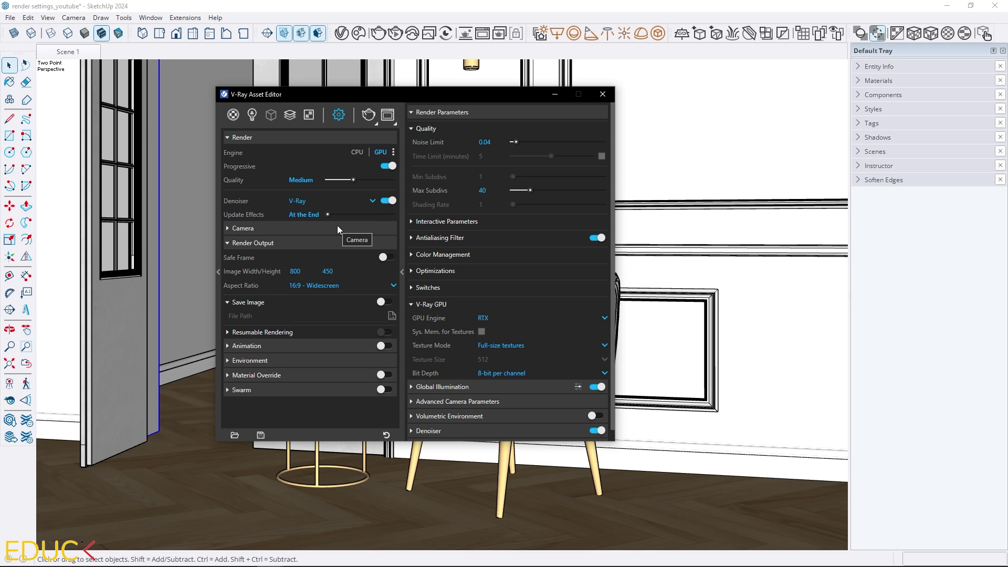
click(339, 201)
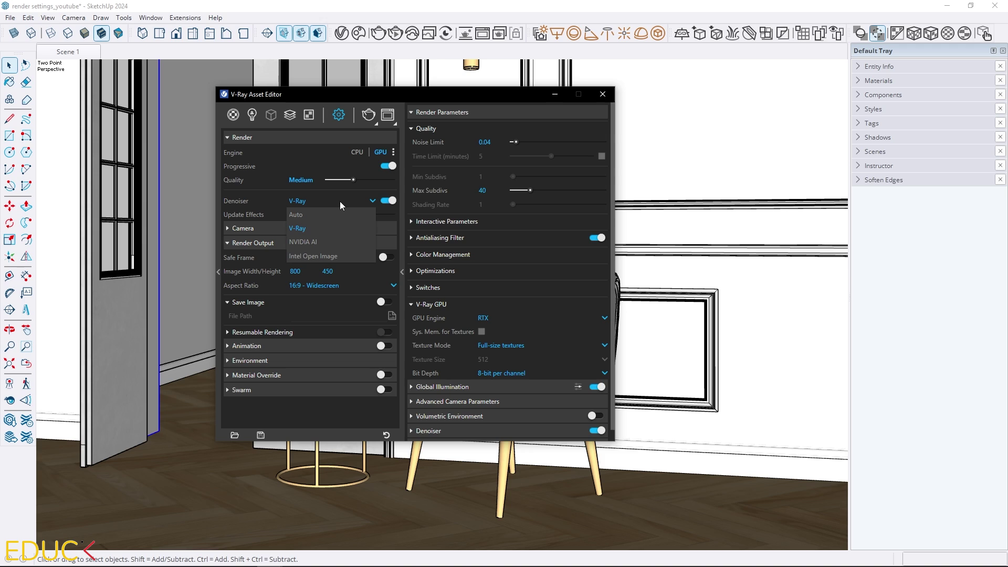
click(335, 216)
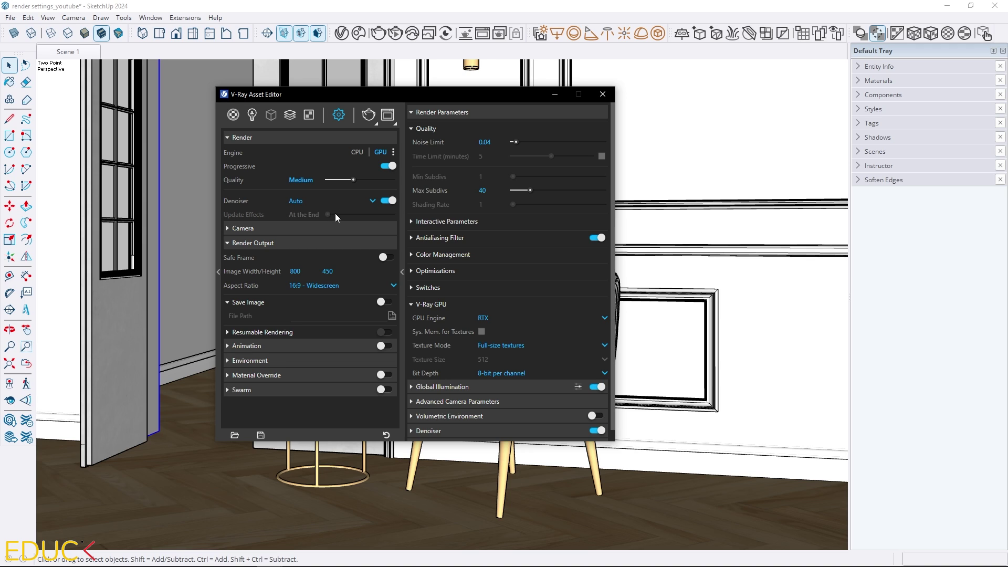
Set the Camera Exposure Value to 14.2, folding away the Render Output and V-Ray GPU rollouts.
click(317, 244)
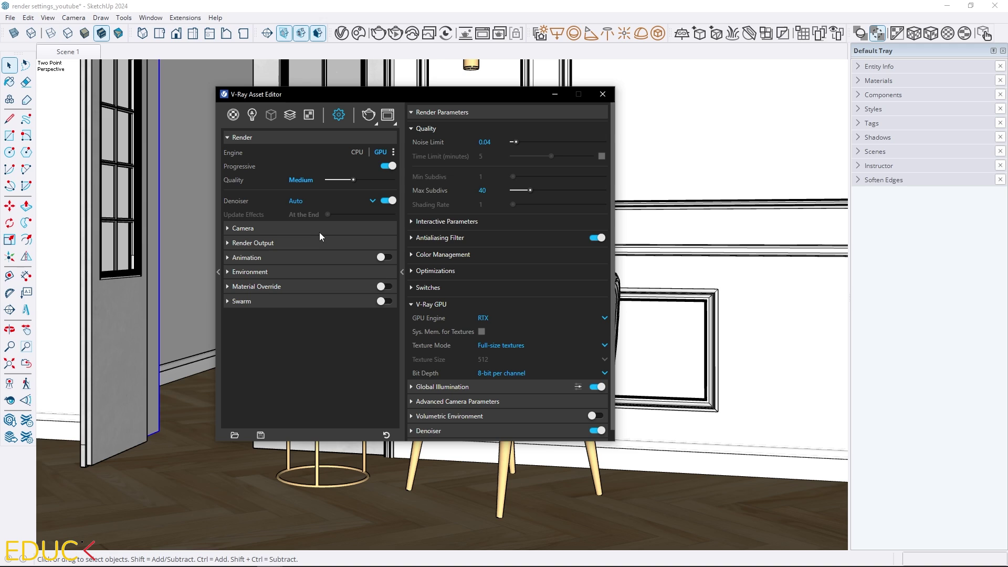
click(318, 230)
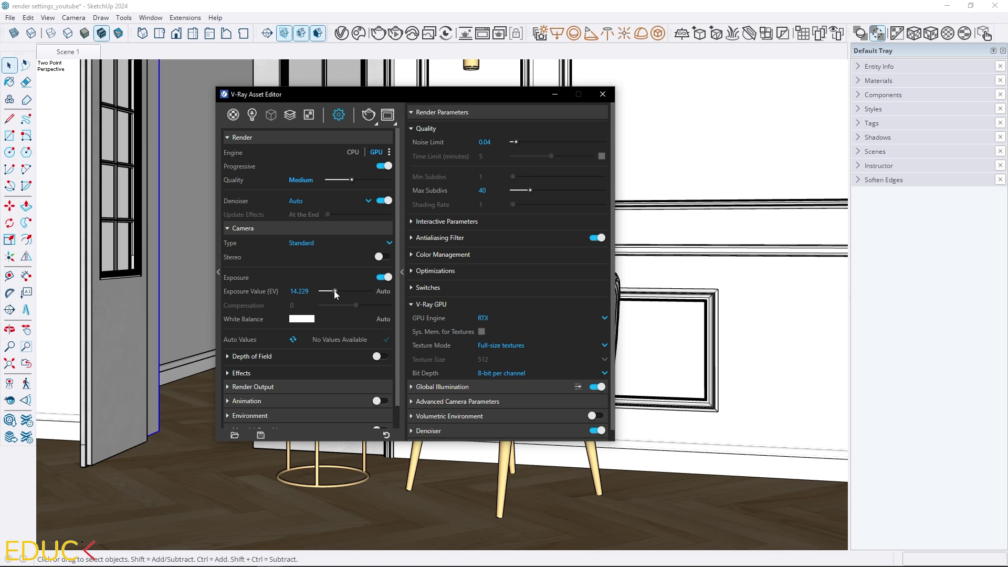
mouse_move(331, 290)
mouse_down()
mouse_move(346, 291)
mouse_move(335, 291)
mouse_up()
click(428, 304)
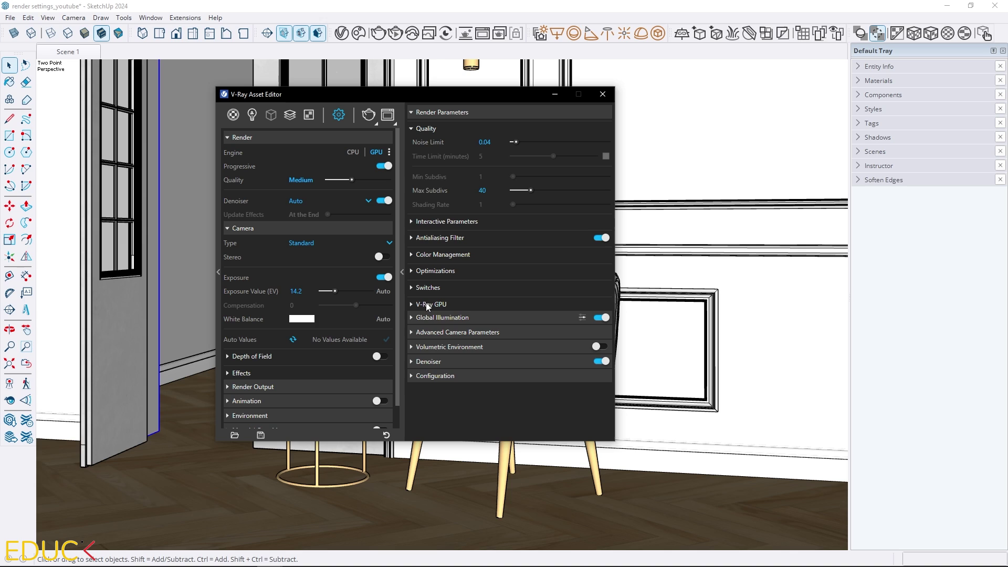
Expand Advanced Camera Parameters to show Film Sensitivity 102.018, Aperture 8, Shutter Speed 300.
click(436, 332)
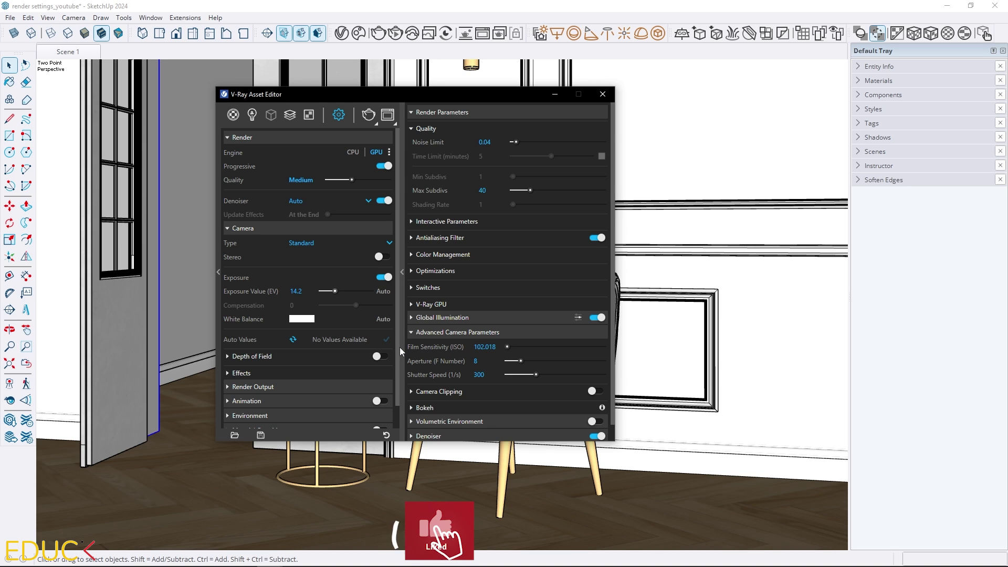
Set Film Sensitivity and Shutter Speed both to 125.
click(484, 346)
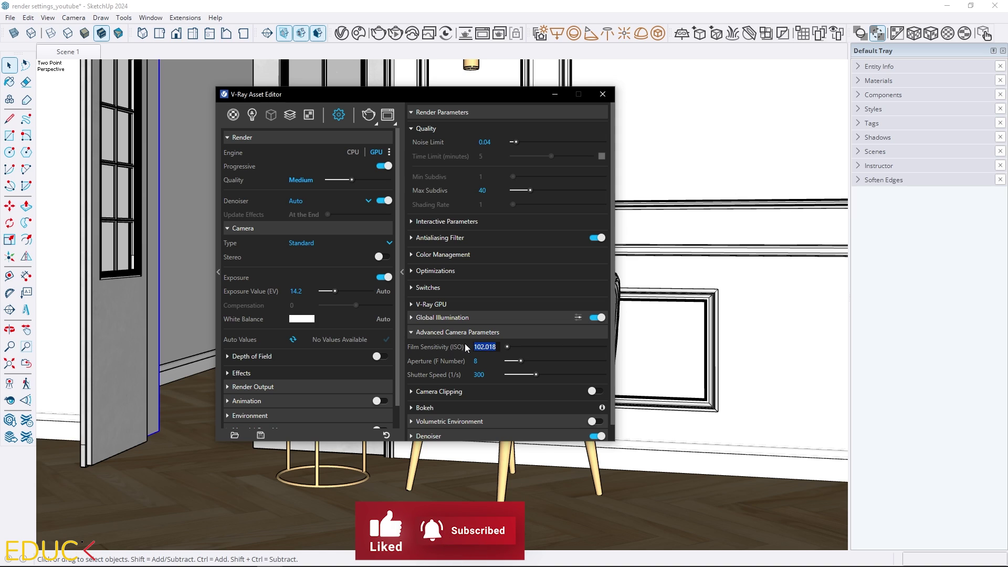
text(125)
key(Tab)
key(Tab)
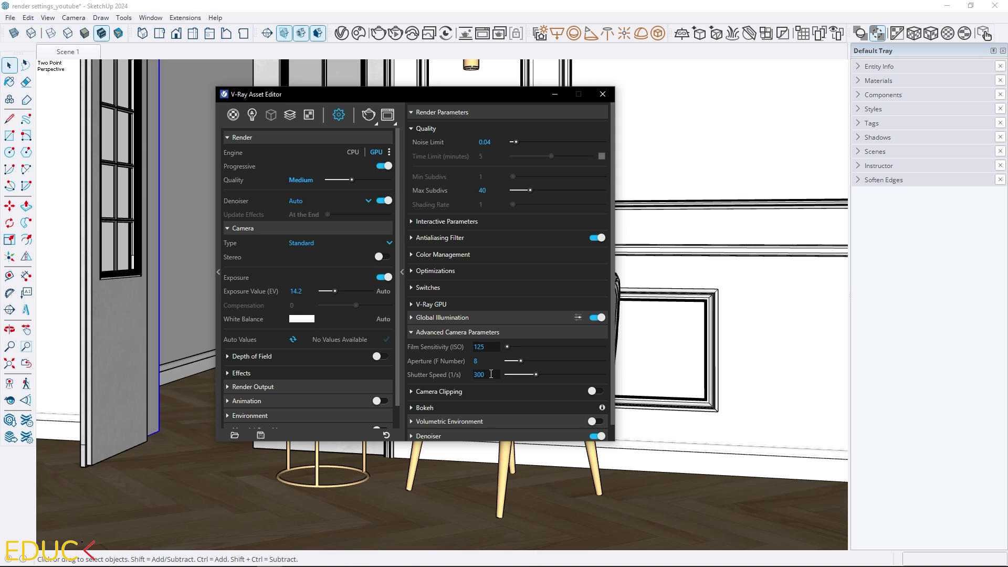
text(125)
click(486, 362)
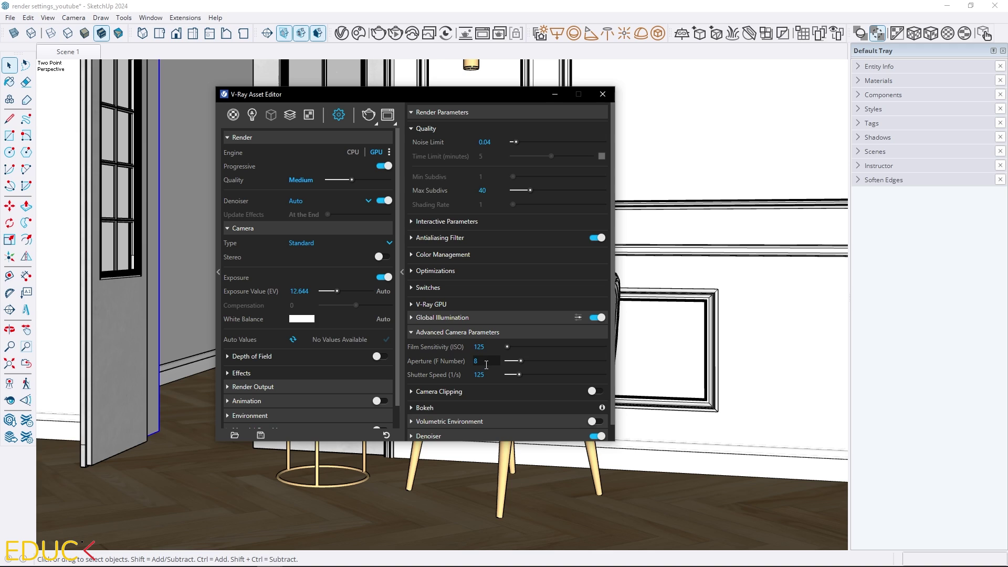
Try Aperture values 6 and 4, then return the aperture to 8.
drag(486, 366, 544, 360)
double_click(475, 361)
text(6)
key(Return)
text(4)
click(486, 375)
double_click(476, 360)
text(8)
click(489, 374)
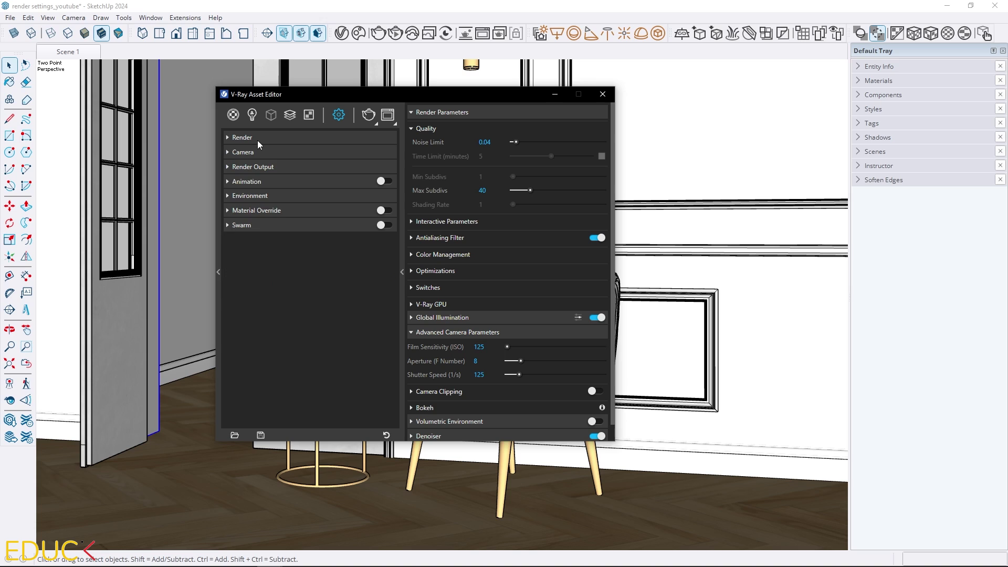
Turn on the safe frame and try output image widths of 1000, 2000 and 3000 pixels.
click(256, 167)
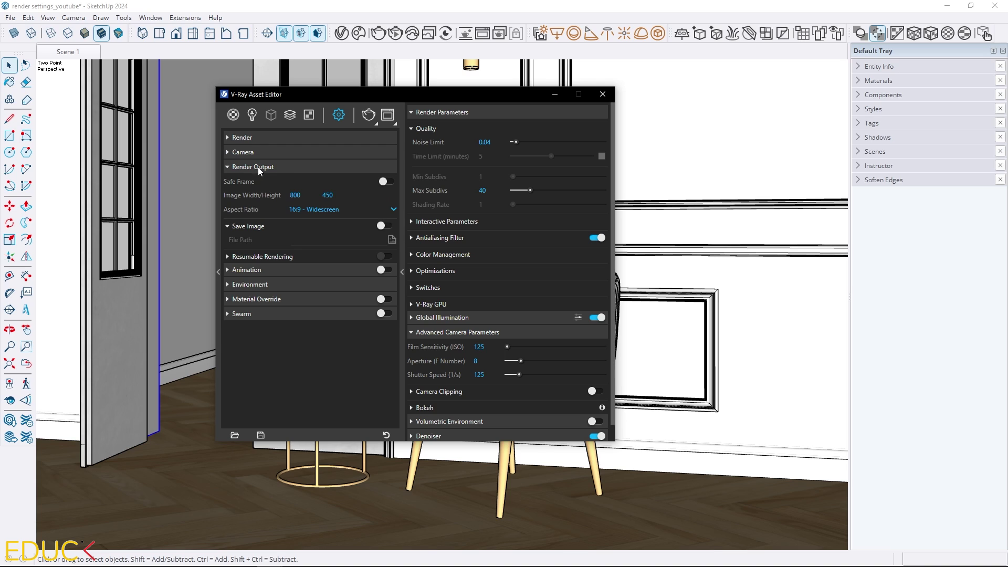
click(387, 183)
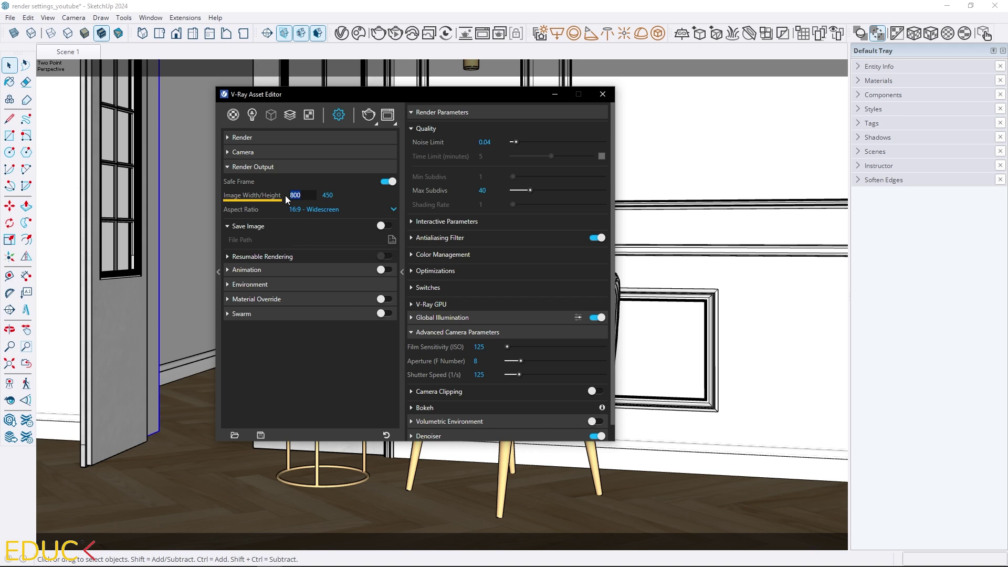
click(306, 197)
text(0)
key(Return)
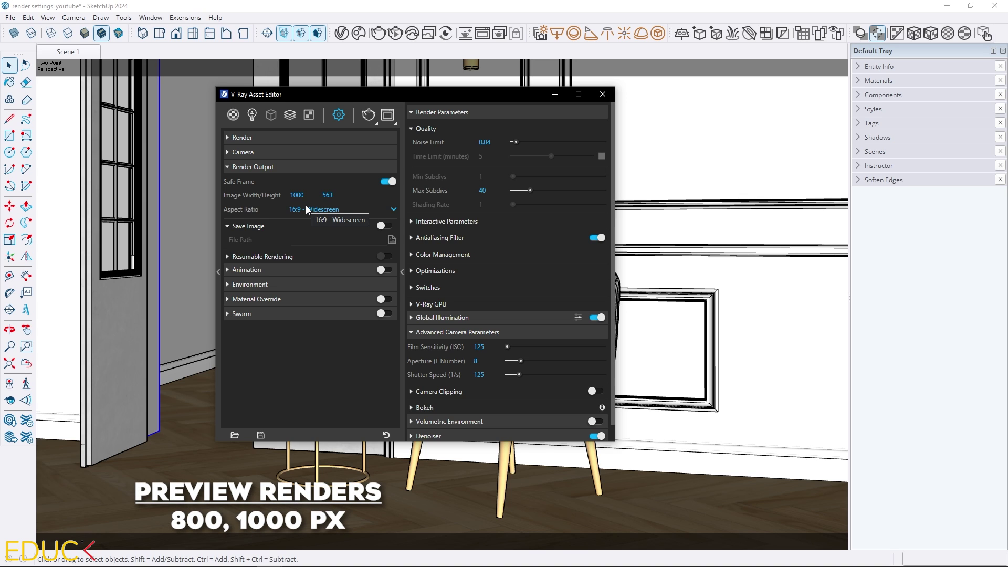
click(304, 195)
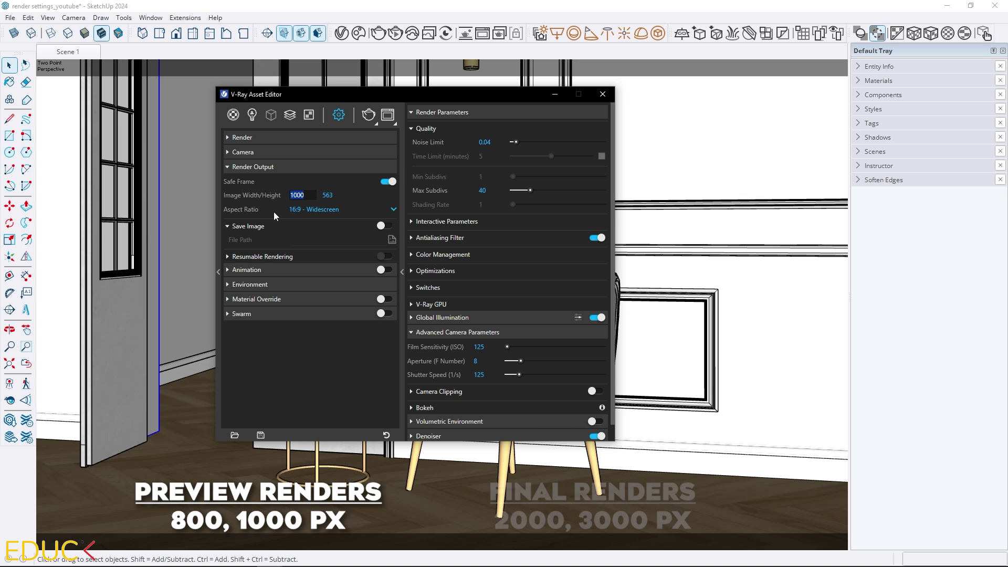
text(2000)
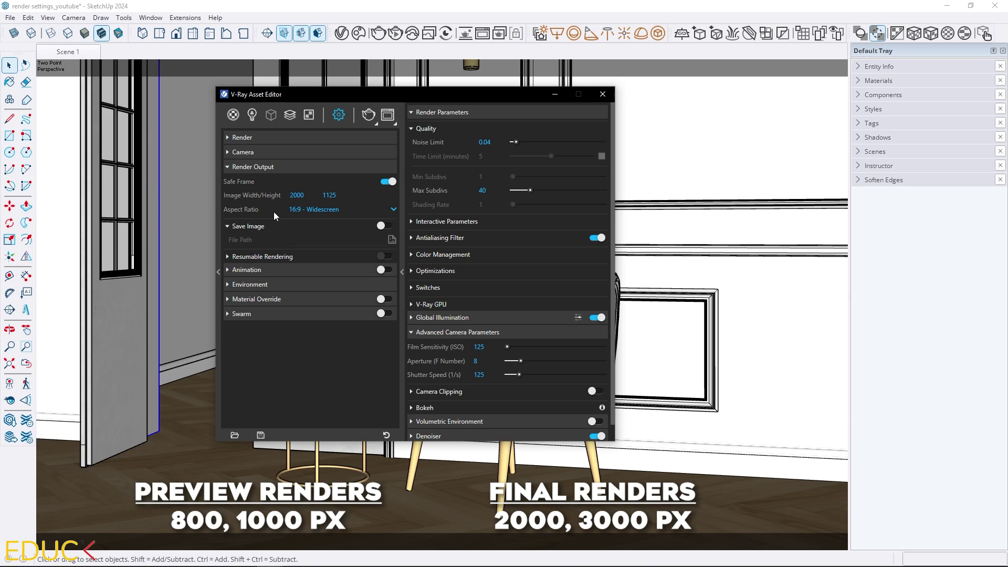
key(Return)
text(3000)
key(Return)
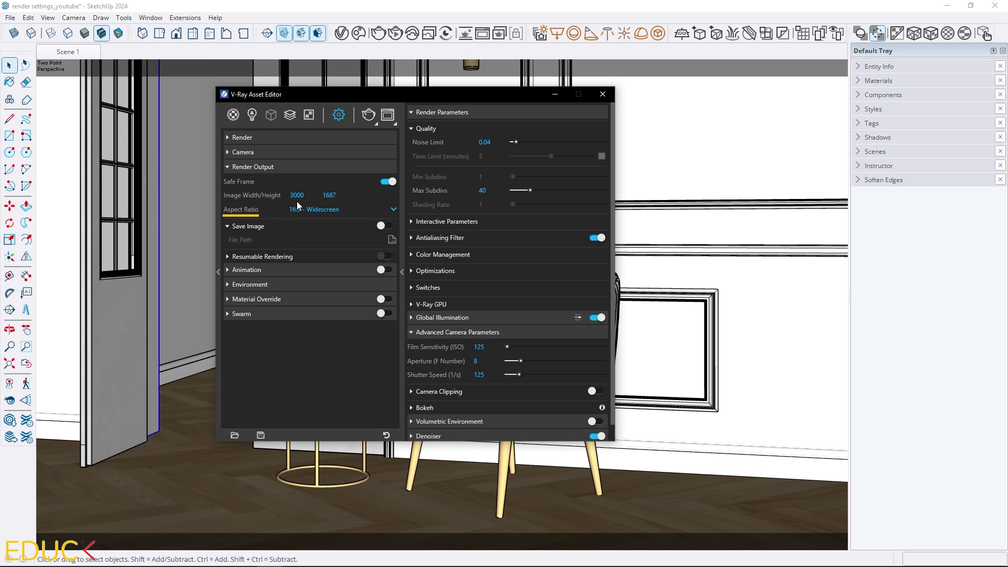
After trying Match Viewport and Custom, set aspect ratio to 1:1 Square and enable Save Image.
click(317, 209)
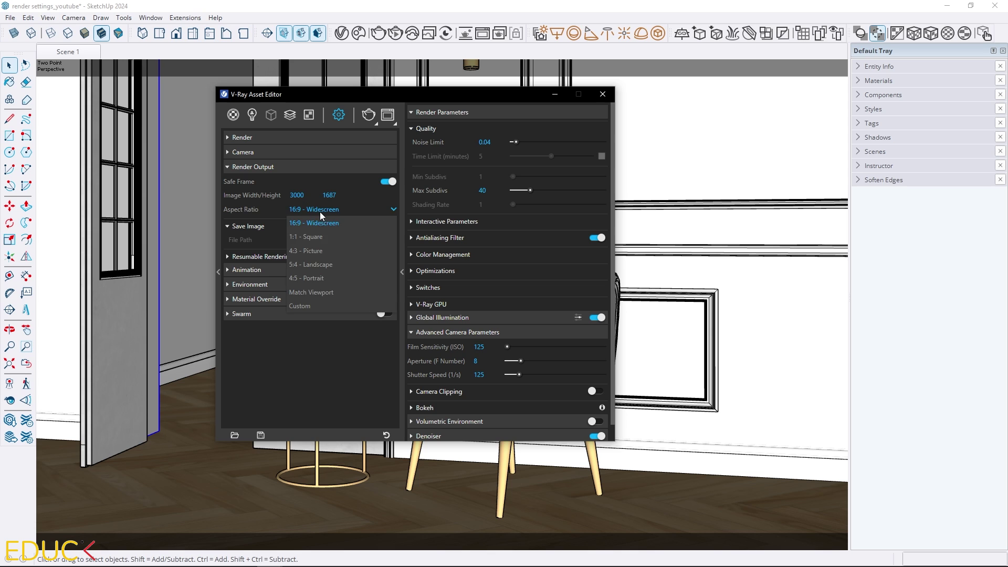
click(314, 238)
drag(291, 95, 621, 105)
click(637, 219)
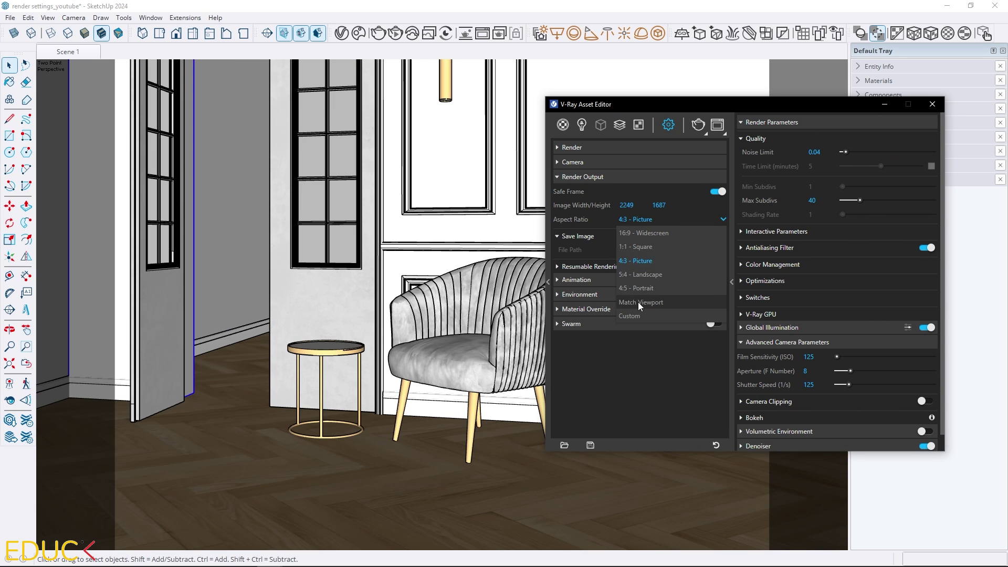
click(638, 301)
click(641, 217)
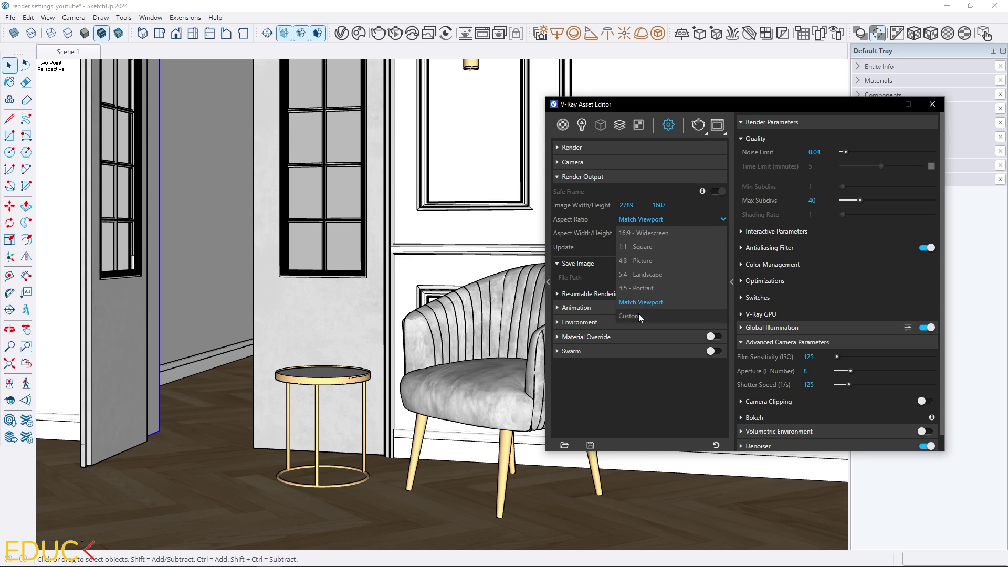
click(638, 315)
click(652, 220)
click(647, 244)
drag(626, 105, 319, 97)
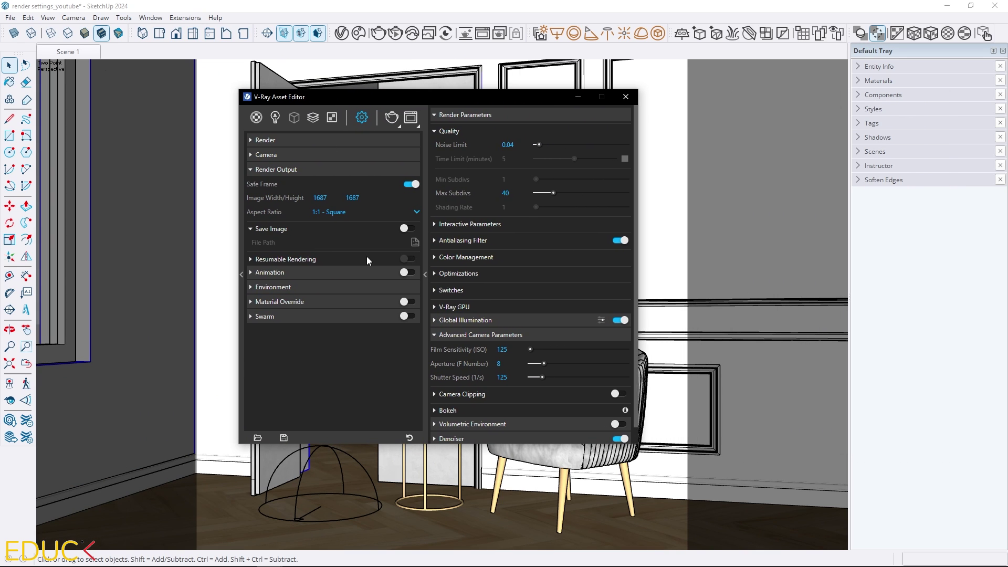
click(406, 229)
Set renders to save as JPEG in the Viz renders folder, with Resumable Rendering on.
click(415, 243)
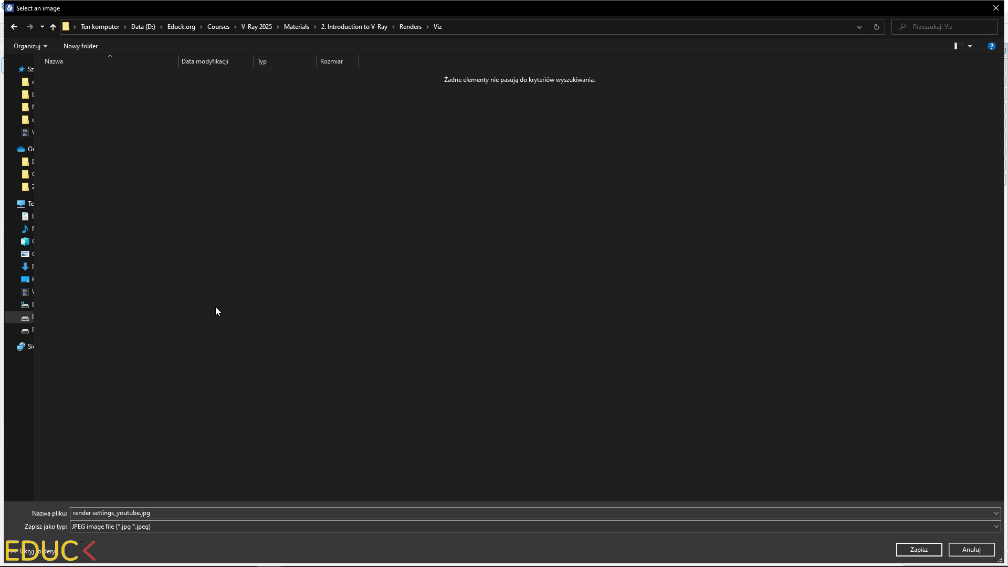
click(174, 528)
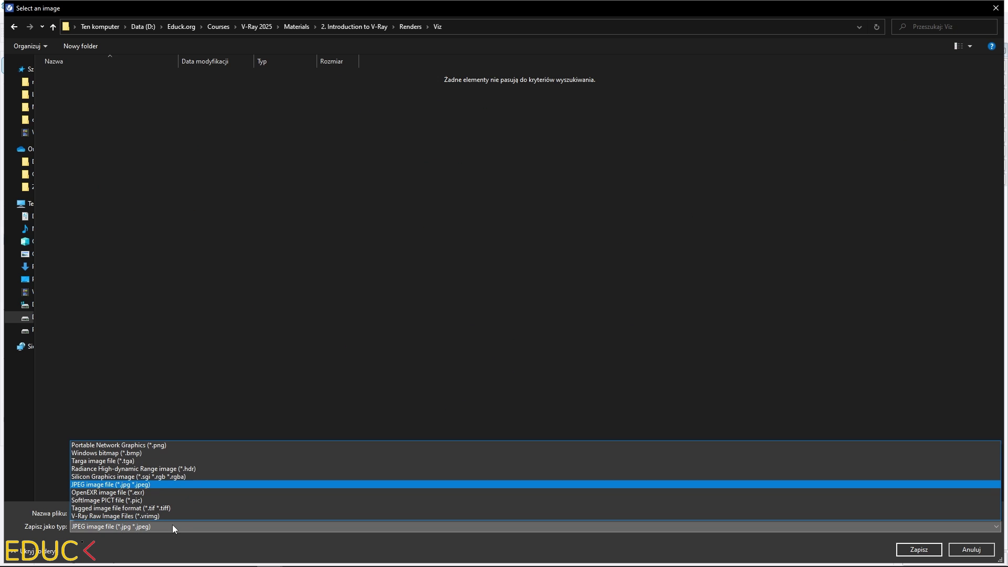
click(151, 484)
click(915, 549)
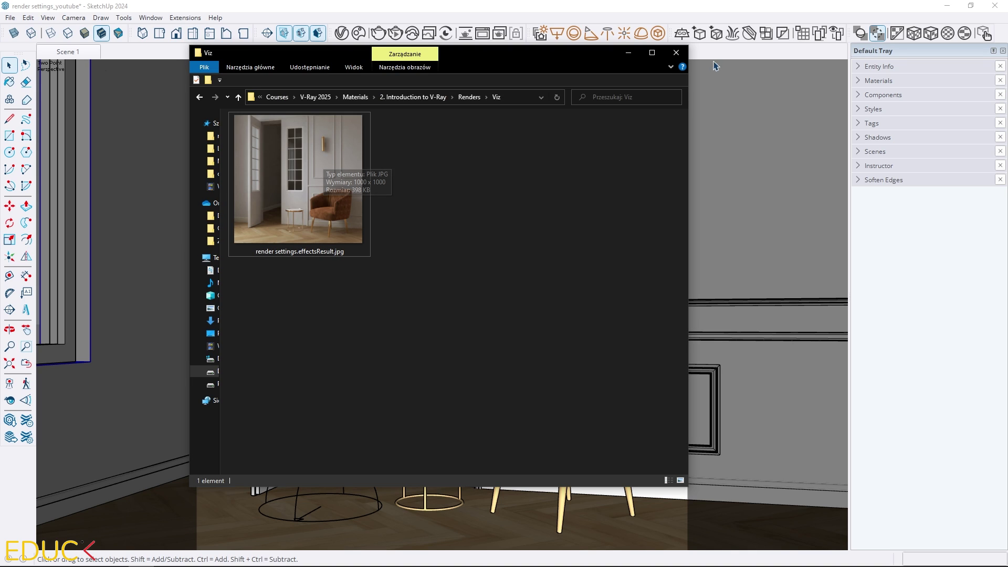
click(683, 54)
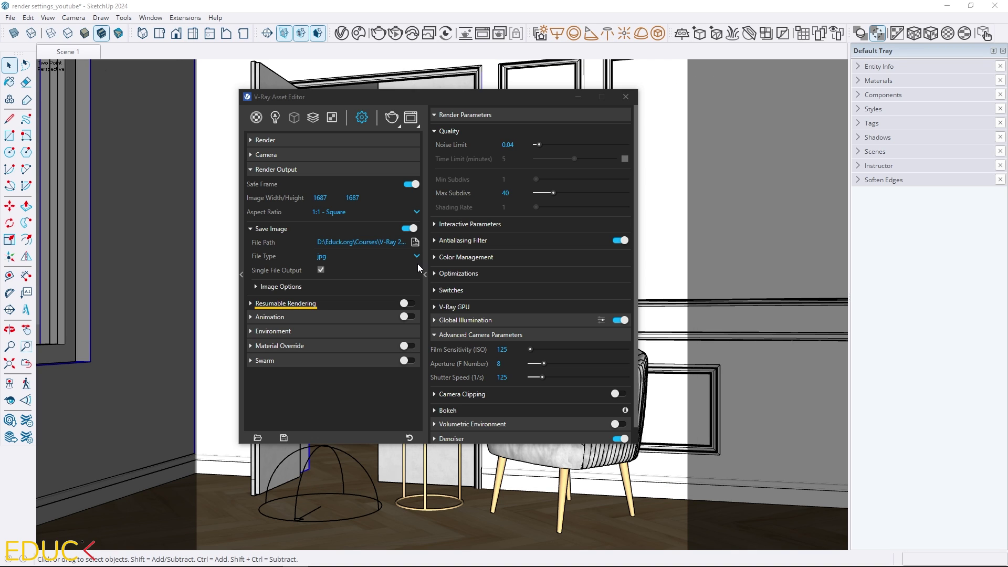
click(407, 304)
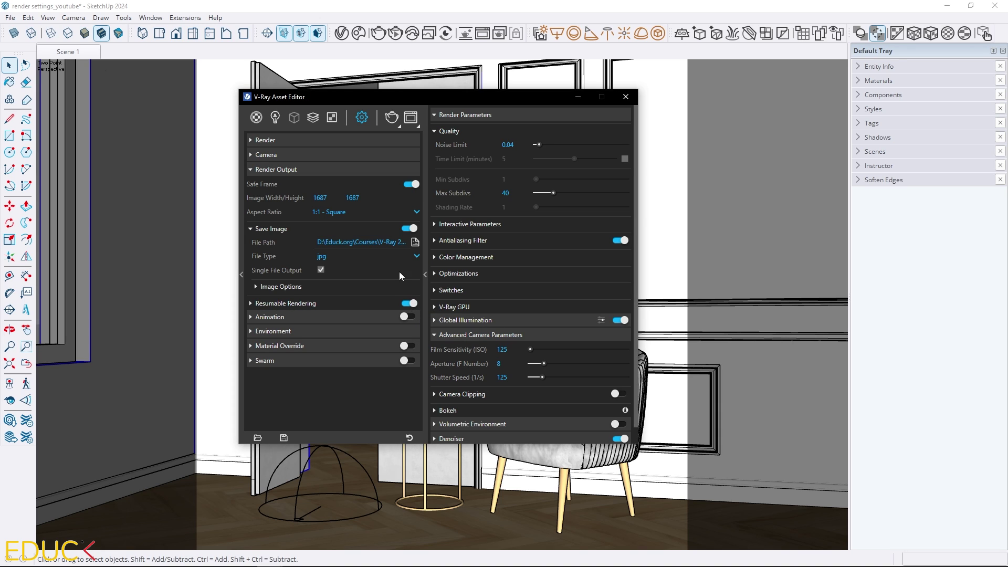
Start a render, stop it, then restart it to a finished 1000 × 1000 armchair image.
click(392, 120)
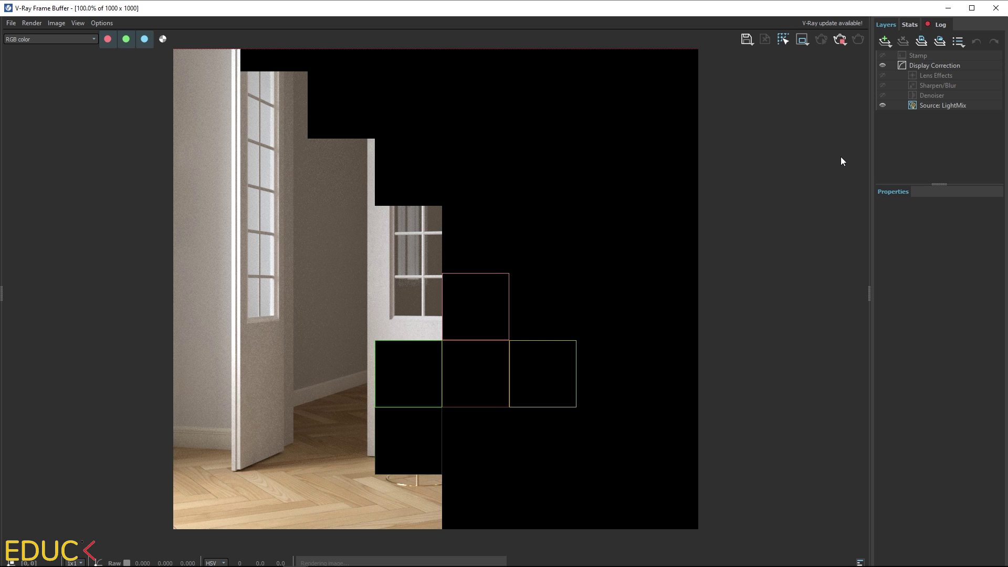
click(845, 39)
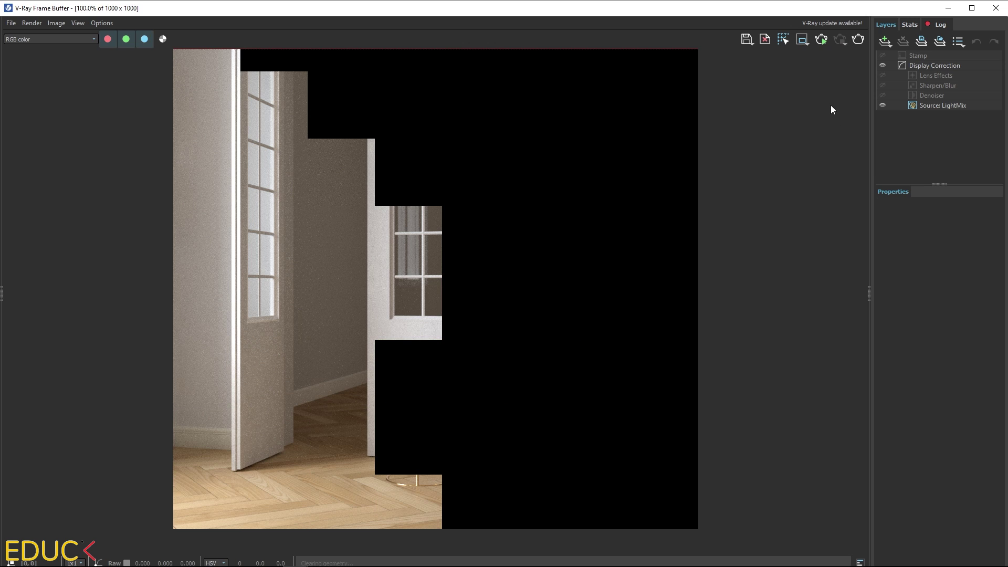
click(858, 39)
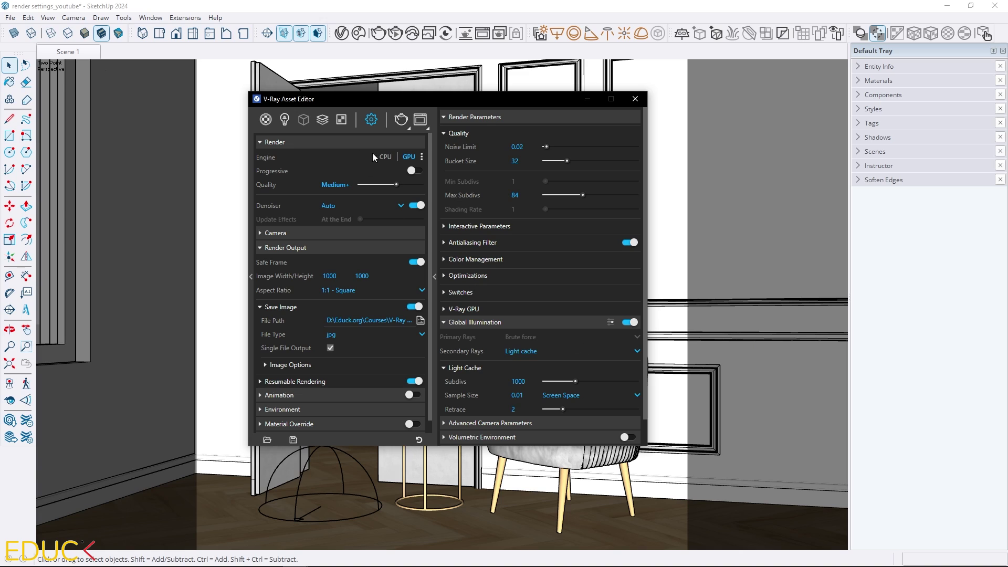
On CPU, try Irradiance map primary rays, revert to Brute force, then return to GPU.
click(386, 157)
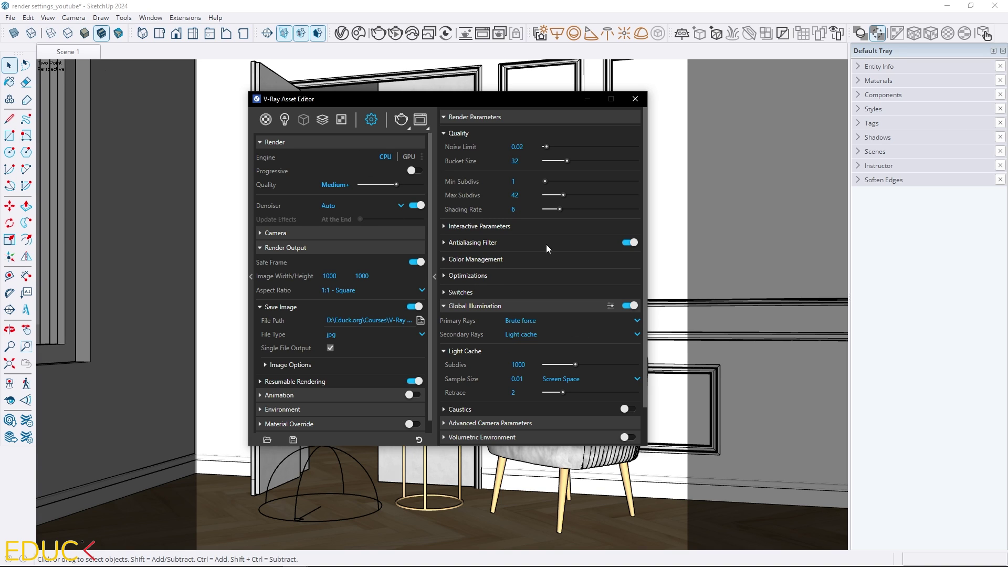
click(561, 320)
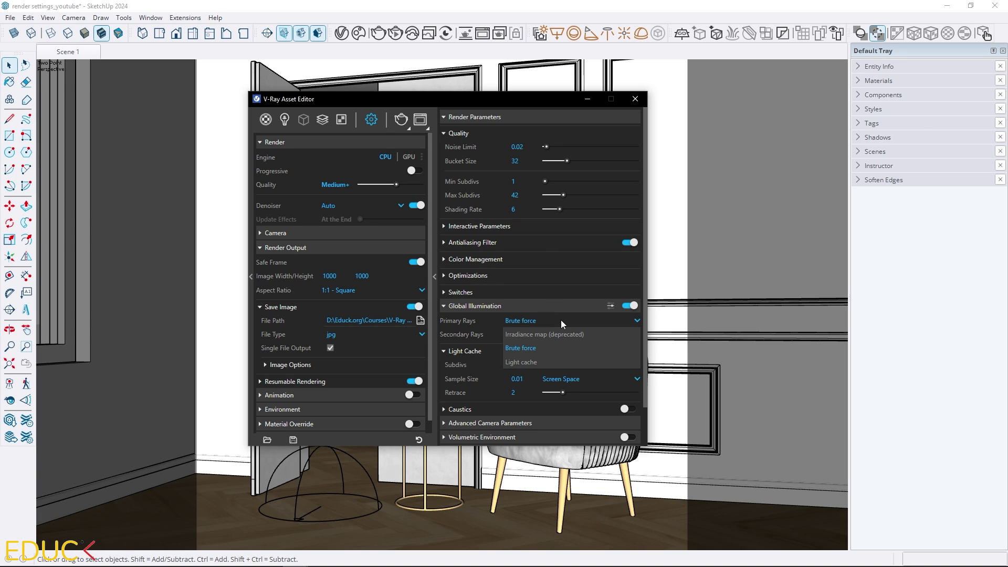
click(564, 333)
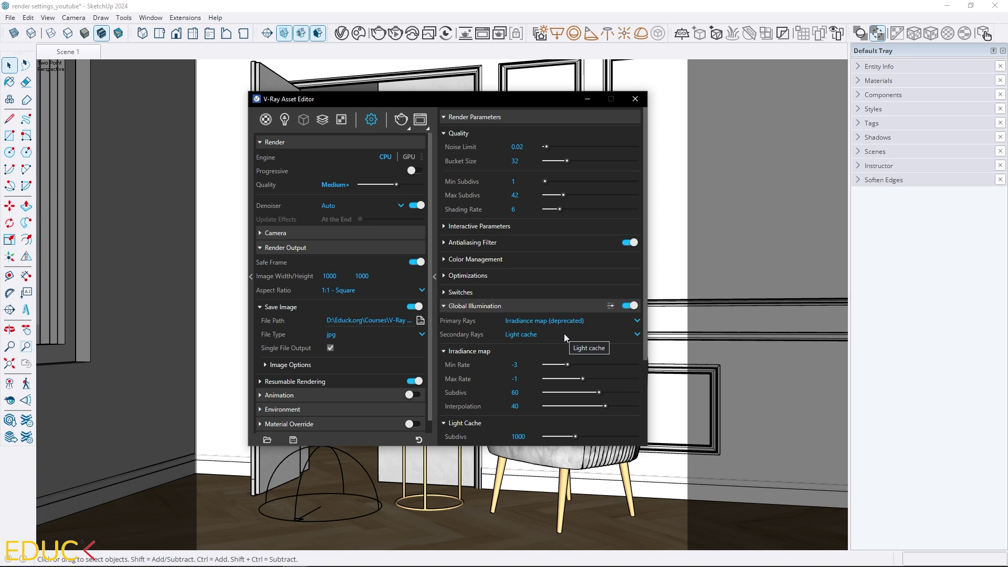
click(561, 320)
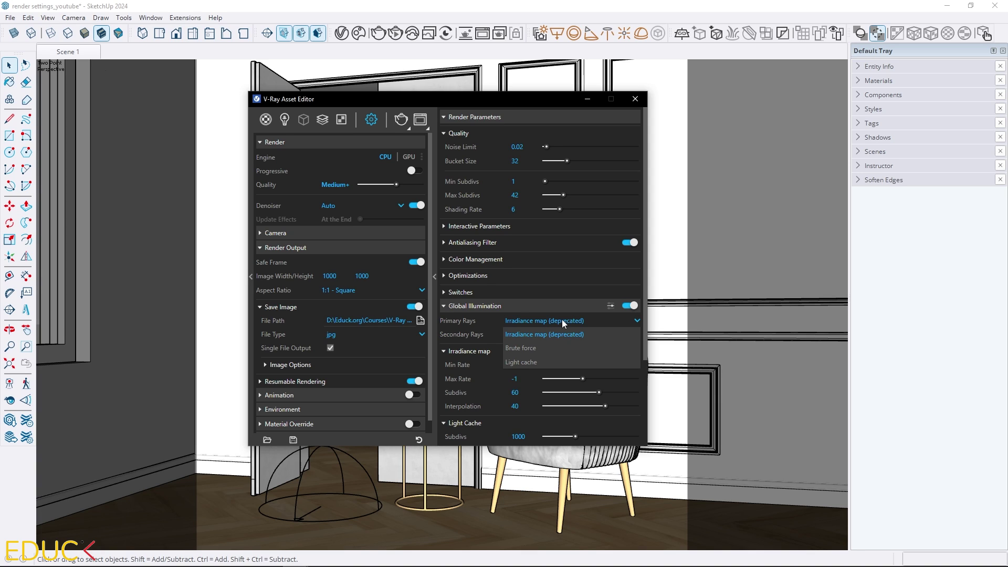
click(558, 347)
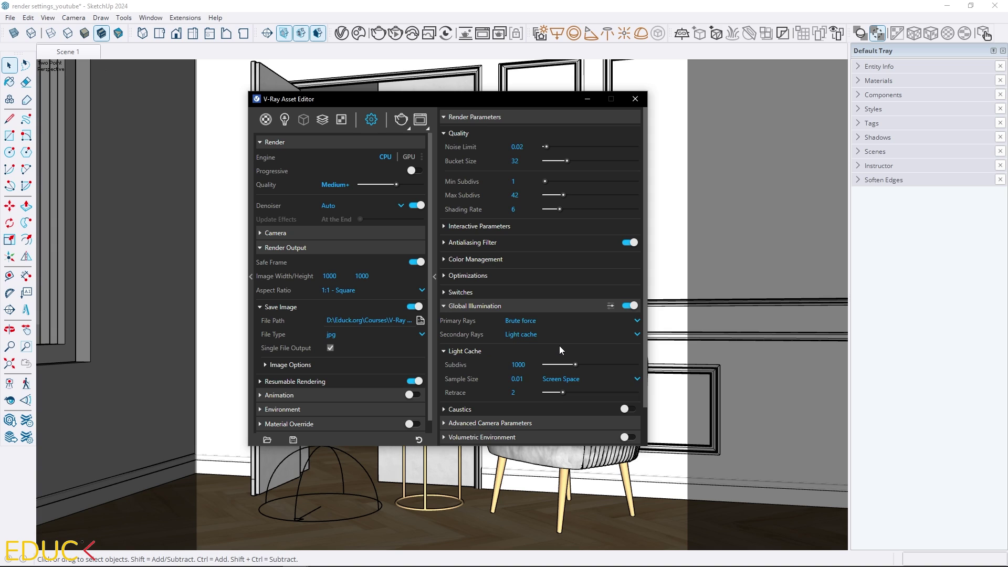
click(409, 157)
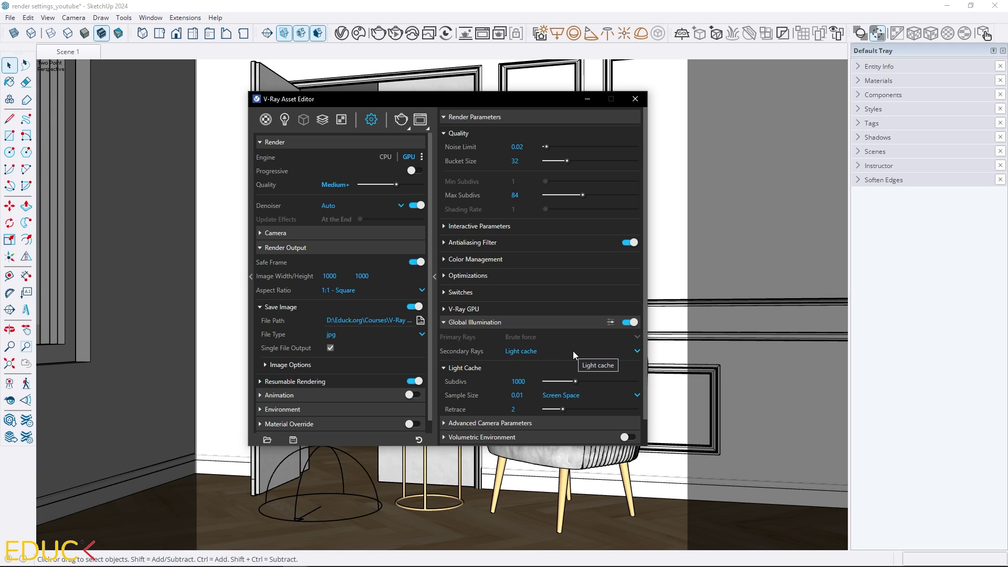
Set High quality bucket rendering with Progressive off and a 1920-pixel image width.
click(414, 171)
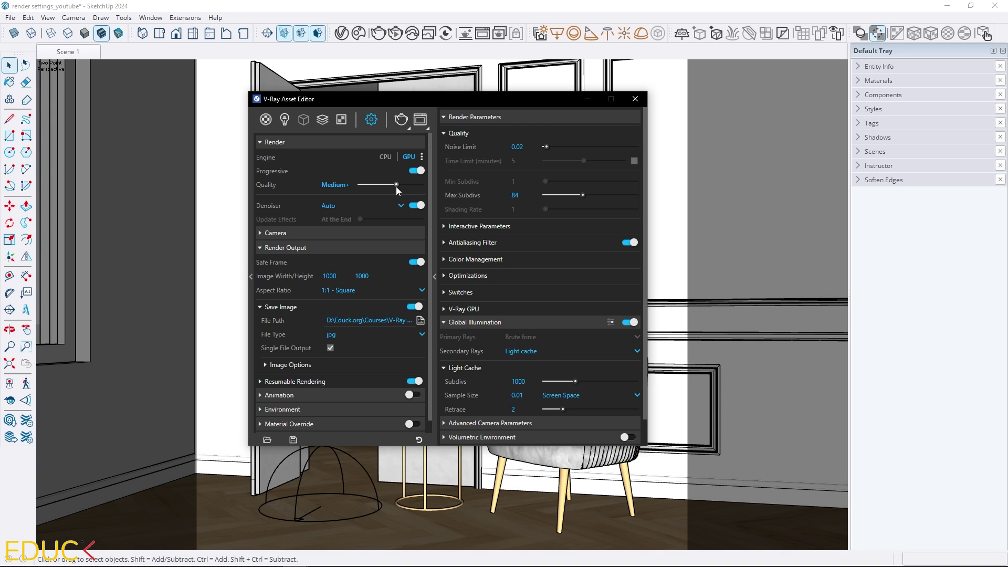
drag(396, 188, 382, 187)
click(349, 276)
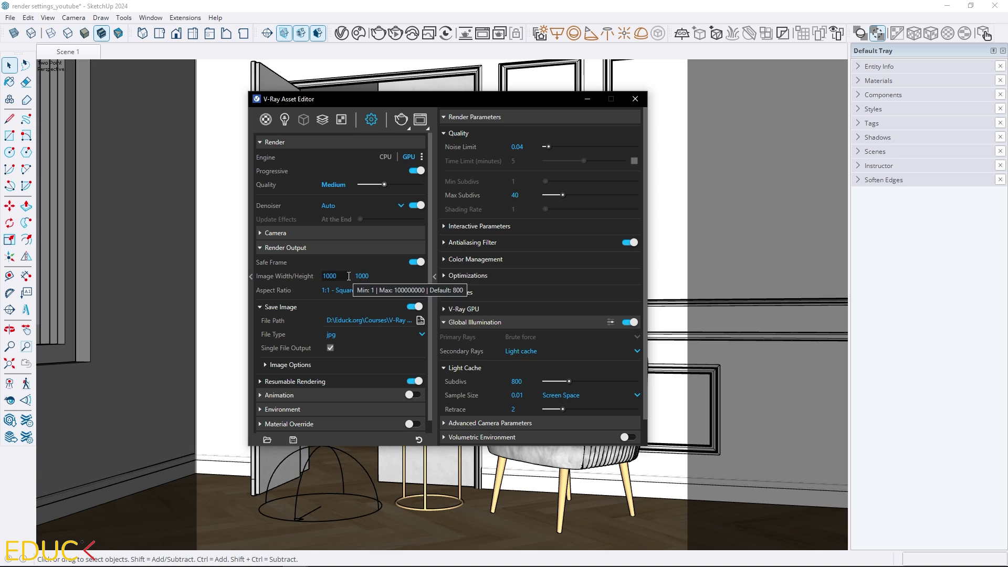
click(417, 171)
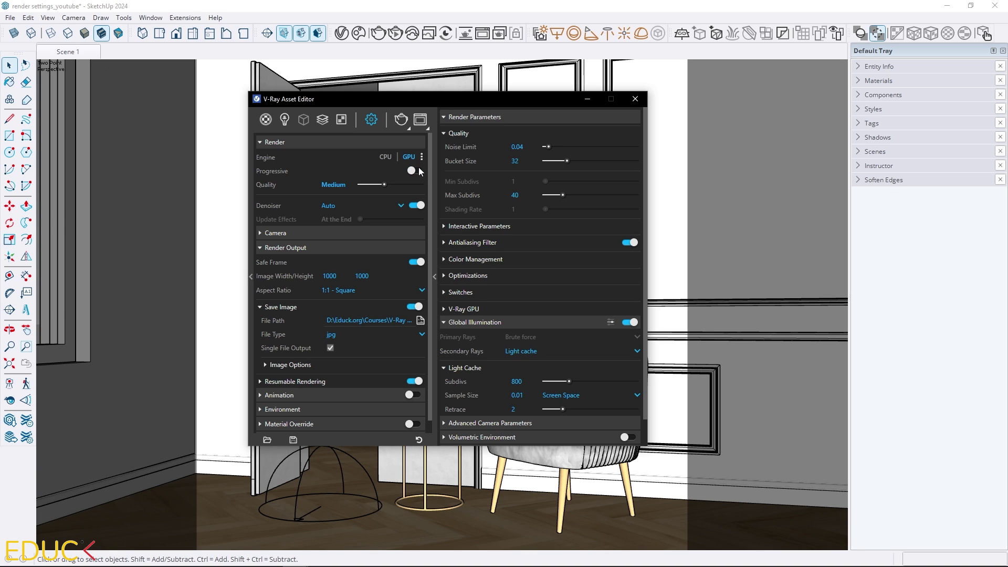
drag(384, 184, 408, 187)
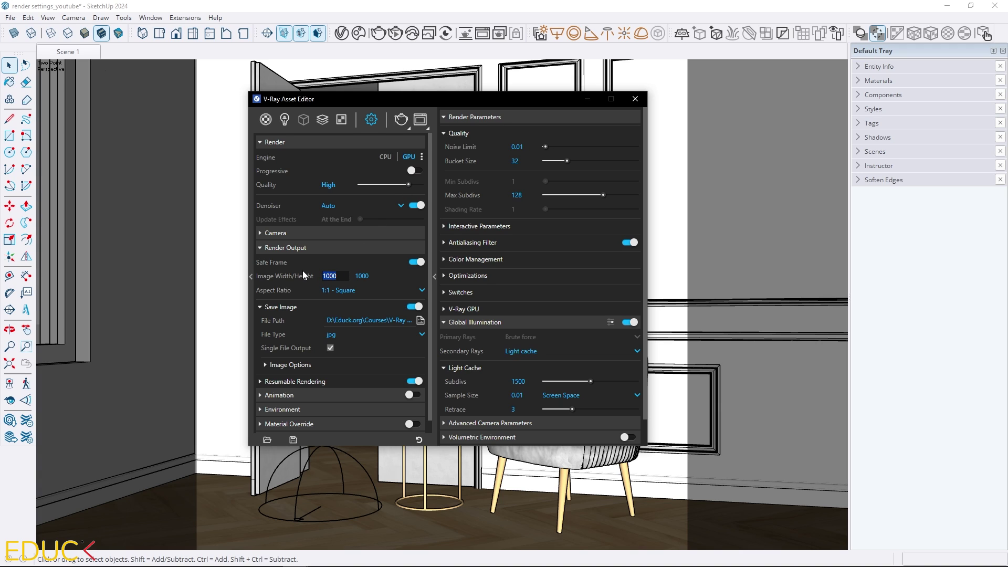
text(1920)
key(Return)
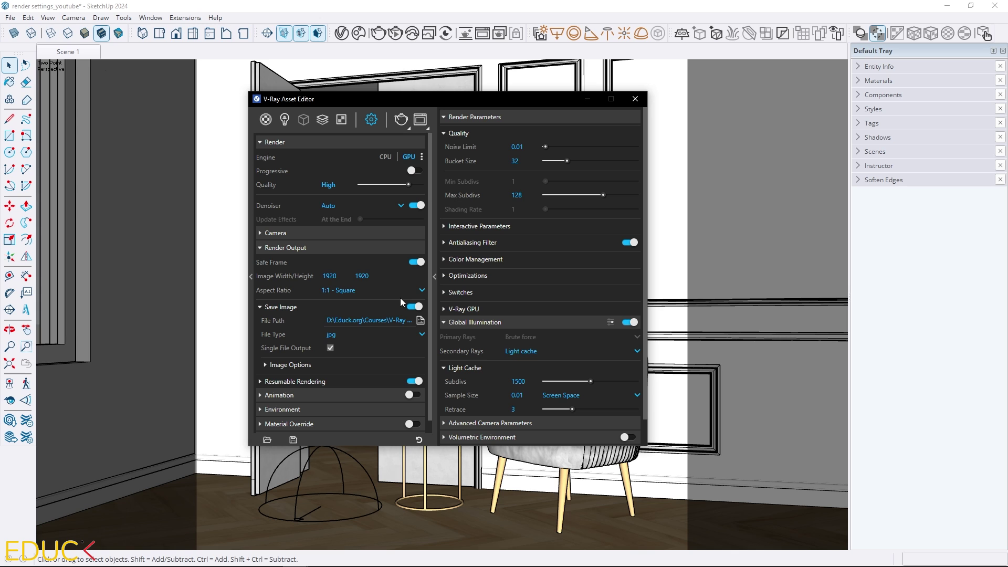